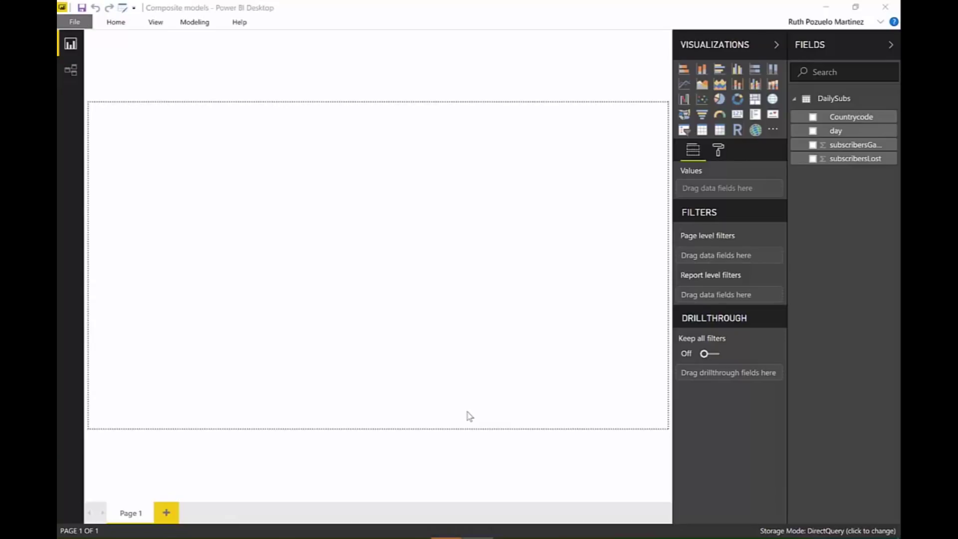
Step: Open the Power Query Editor and view the SQL Server connection settings of DailySubs' Source step
click(124, 9)
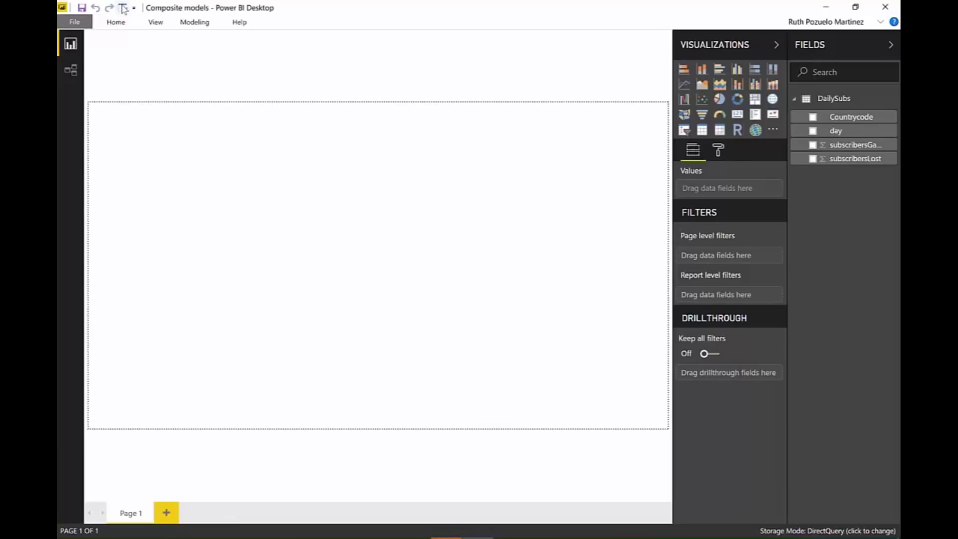
click(124, 9)
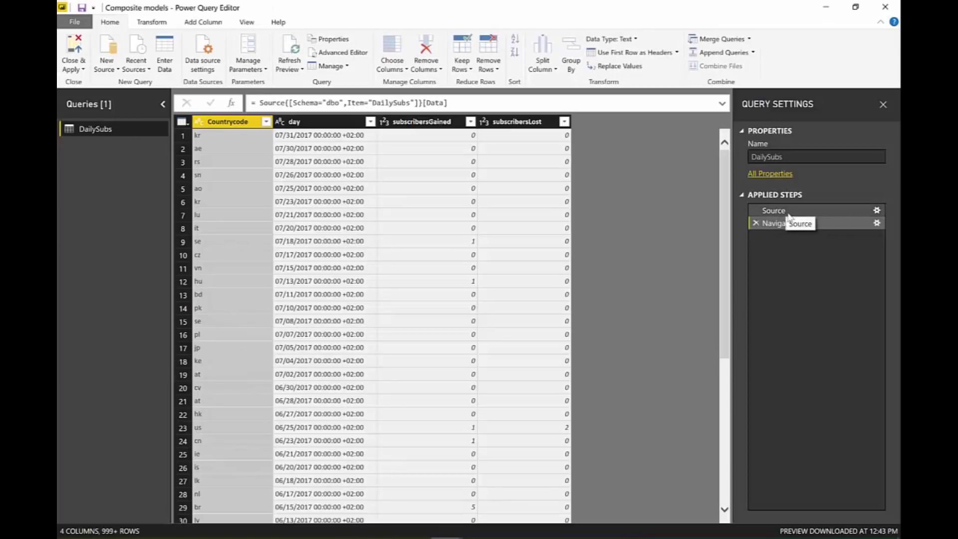
click(866, 212)
click(876, 210)
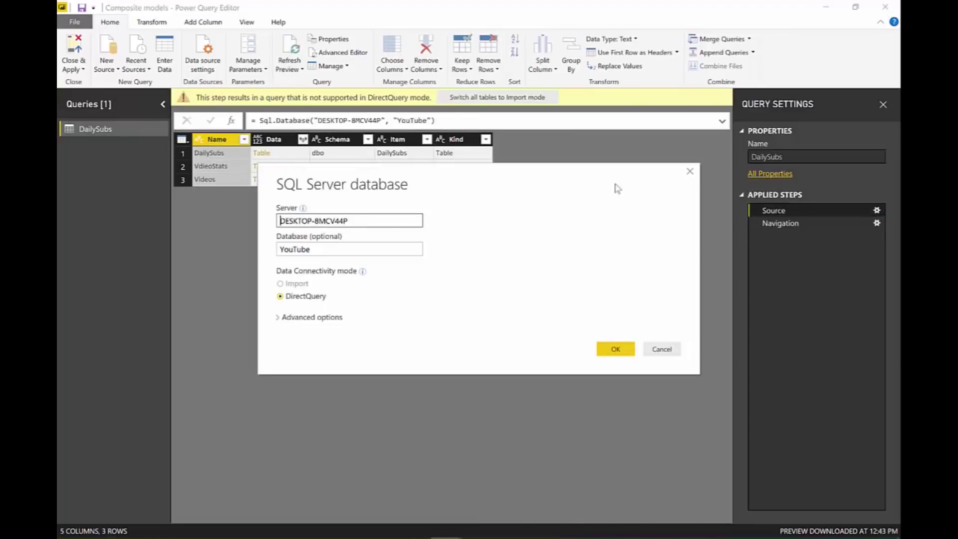
Step: Cancel the connection settings without changes and return to DailySubs at the Navigation step
drag(281, 185, 353, 188)
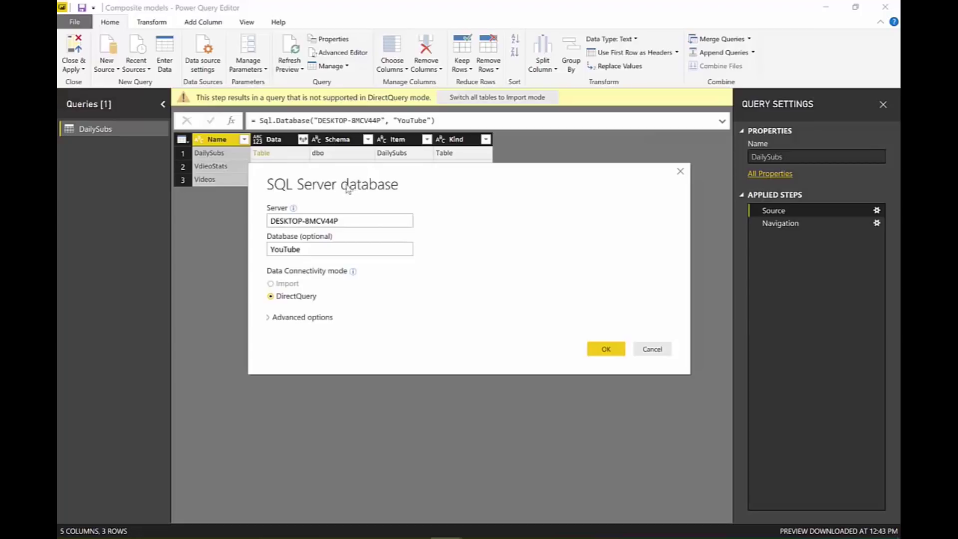
click(351, 221)
click(645, 349)
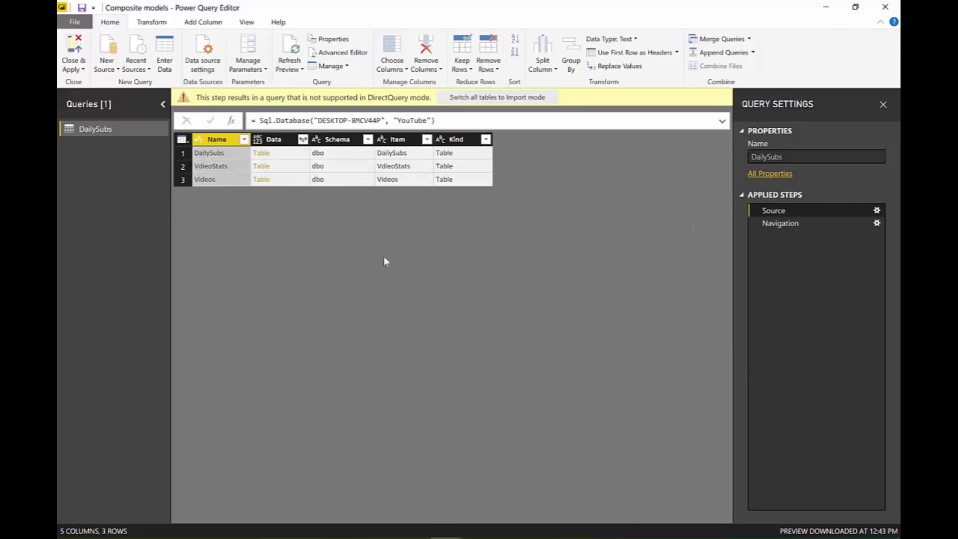
click(800, 228)
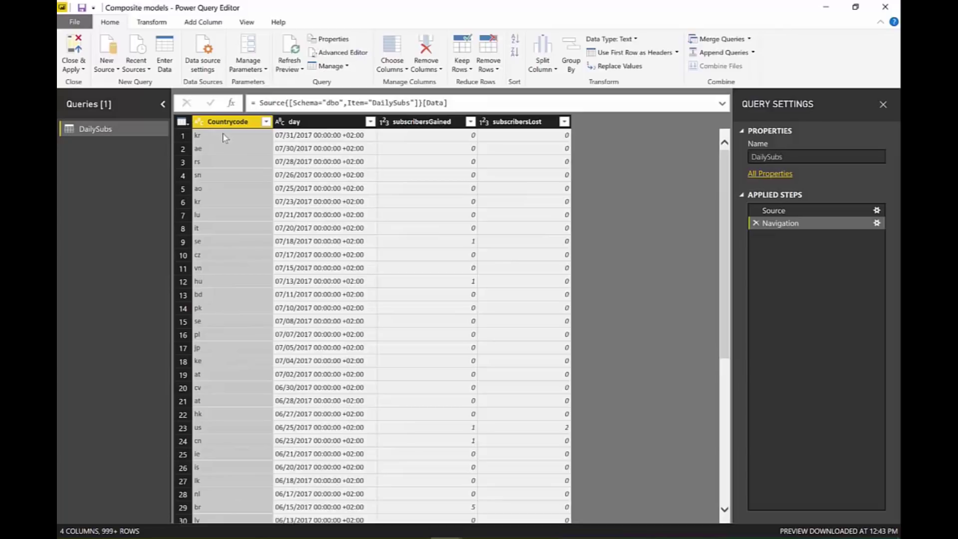
scroll(209, 165, down, 7)
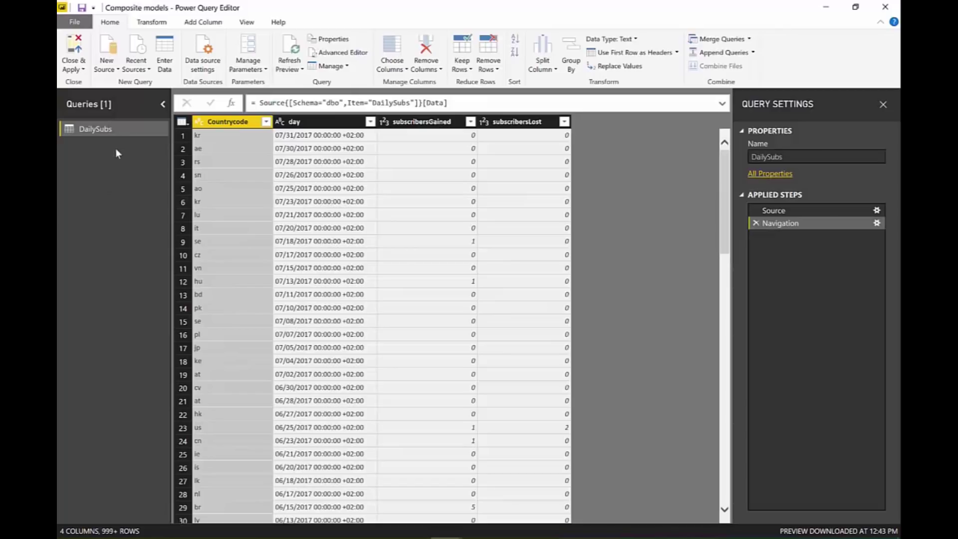
click(113, 70)
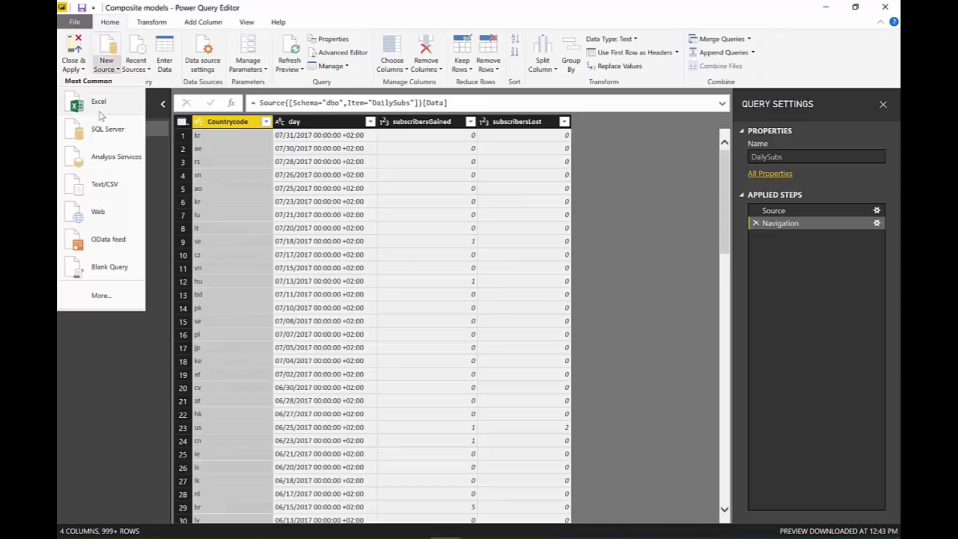
click(100, 95)
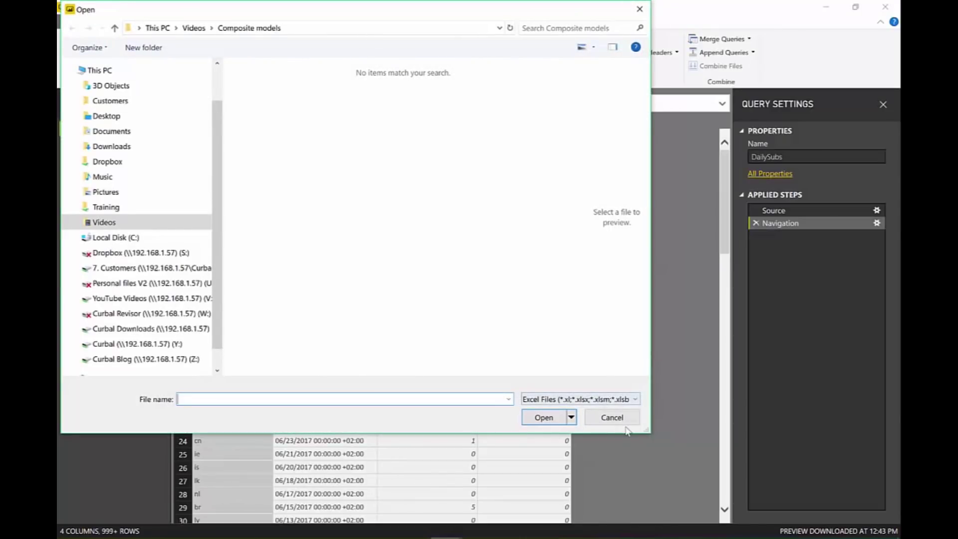
click(610, 415)
click(116, 70)
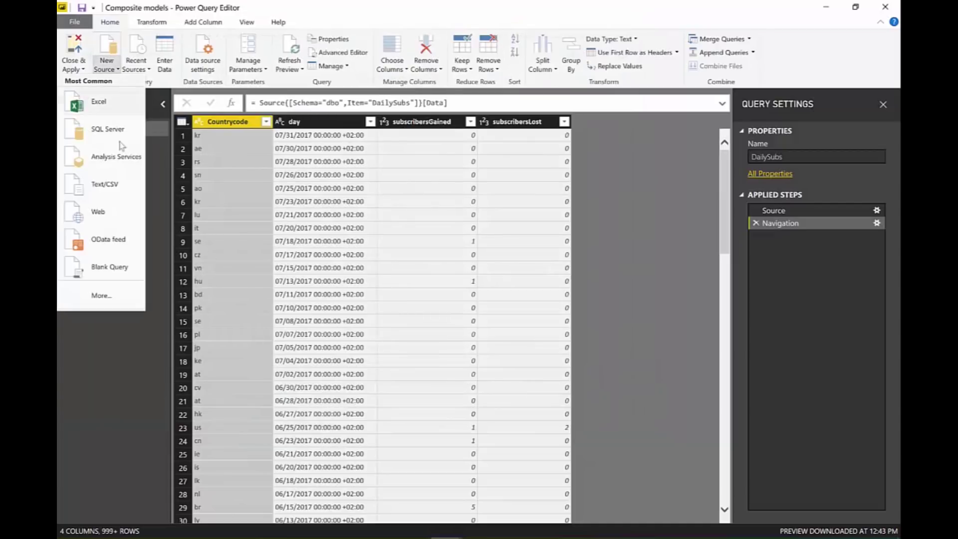
click(119, 187)
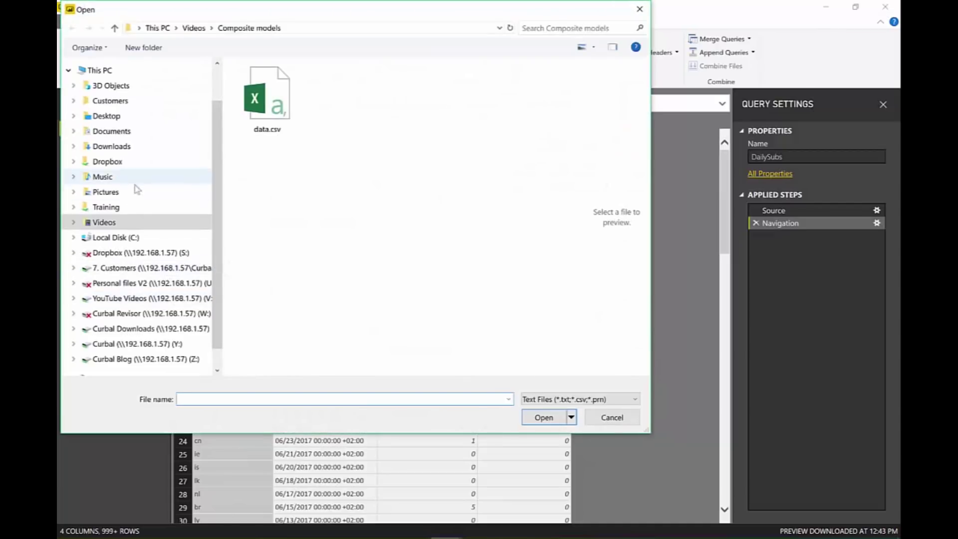
click(70, 71)
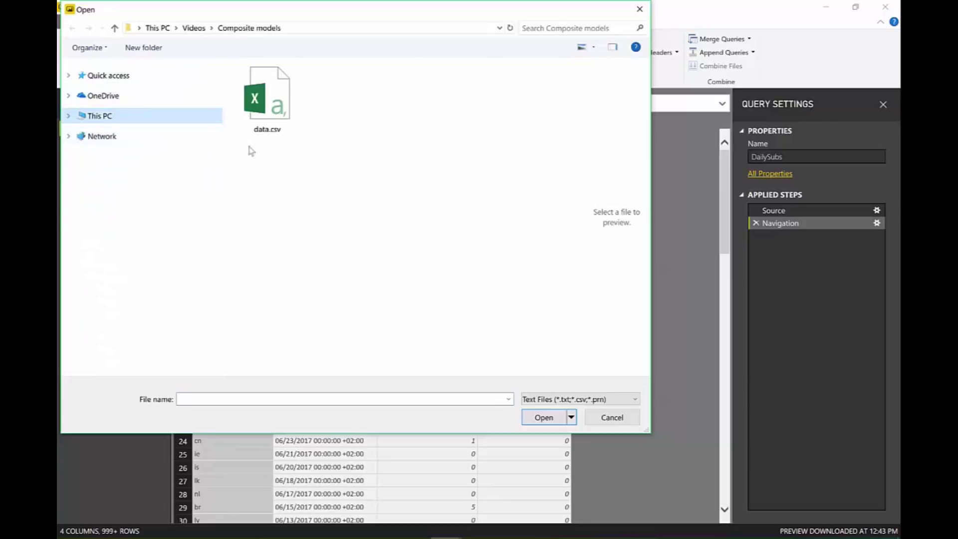
click(267, 112)
click(544, 418)
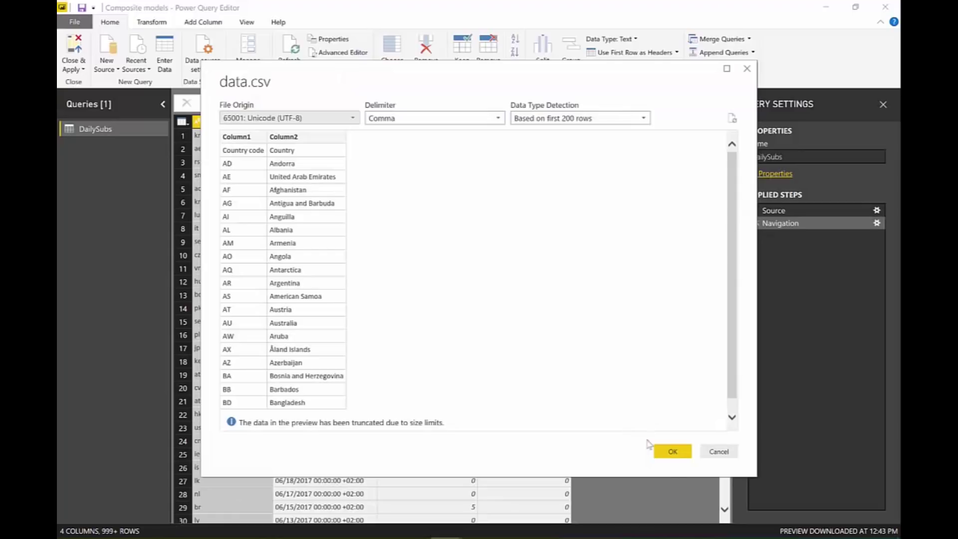
click(672, 452)
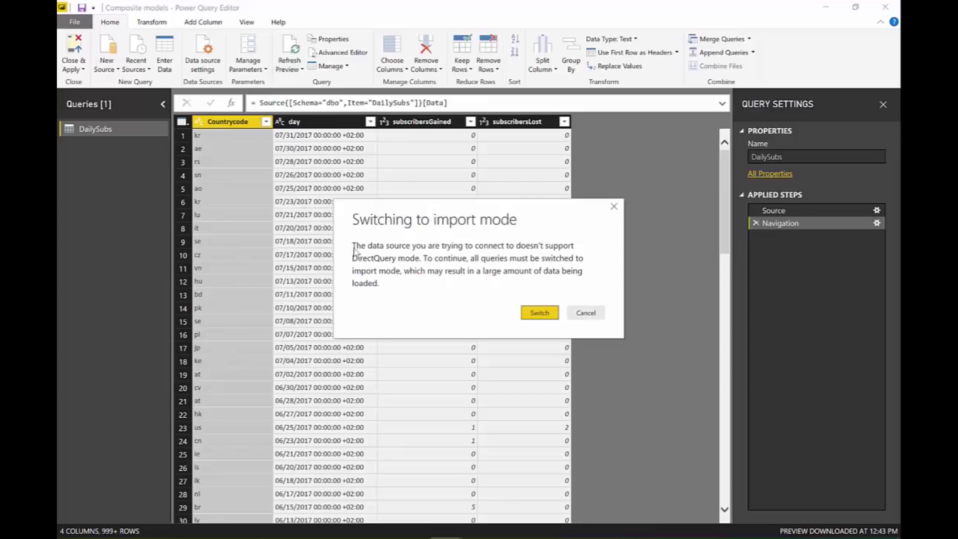
click(589, 316)
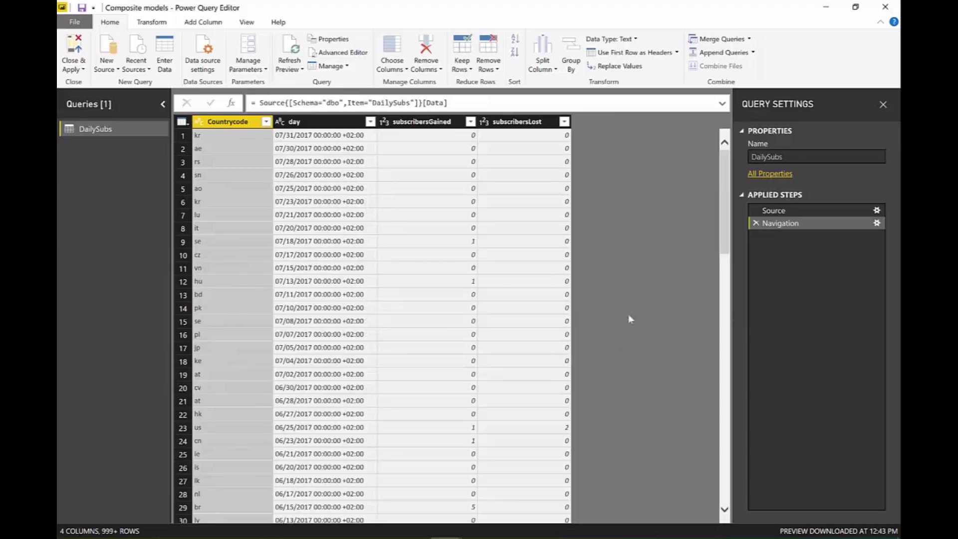
Step: Close the query editor and bring up the Preview features page in File > Options and settings > Options
click(887, 8)
click(74, 22)
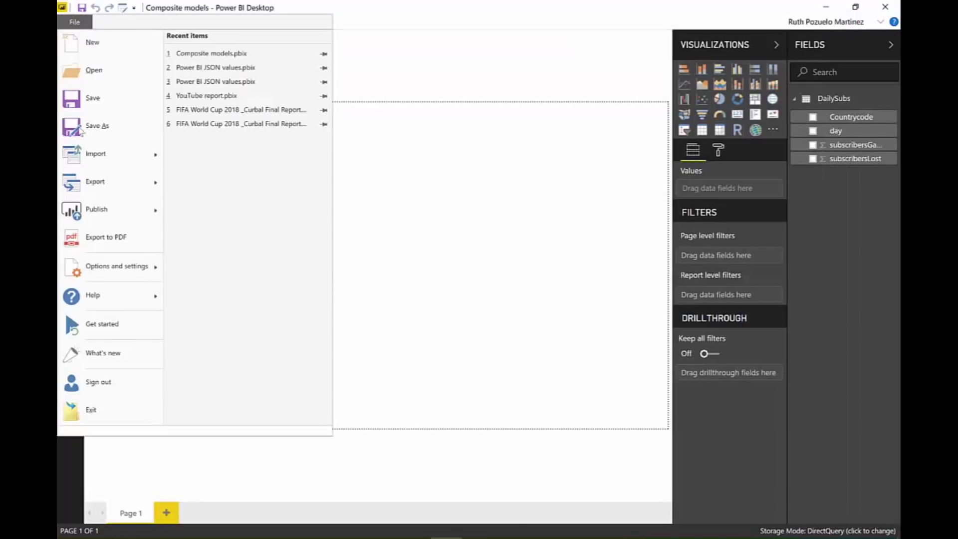
click(130, 272)
click(224, 65)
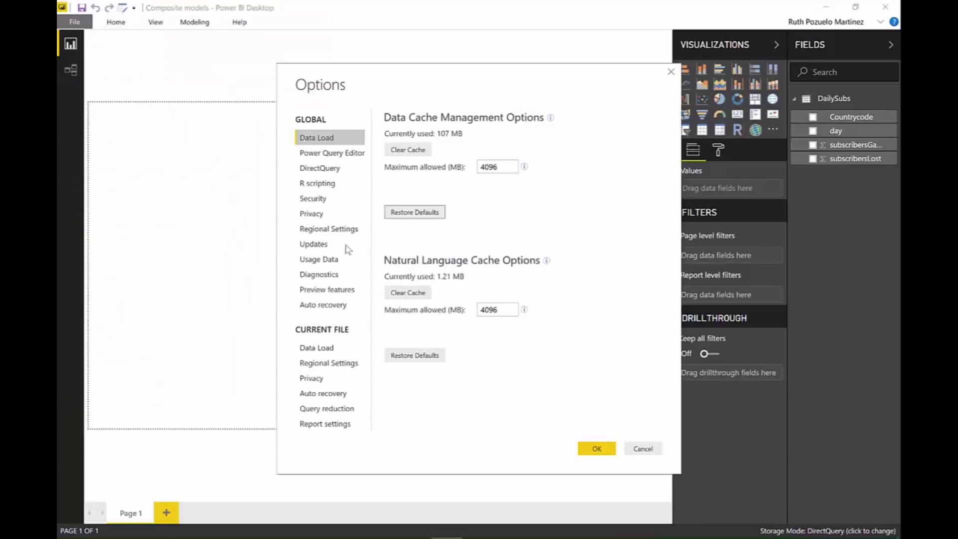
click(322, 292)
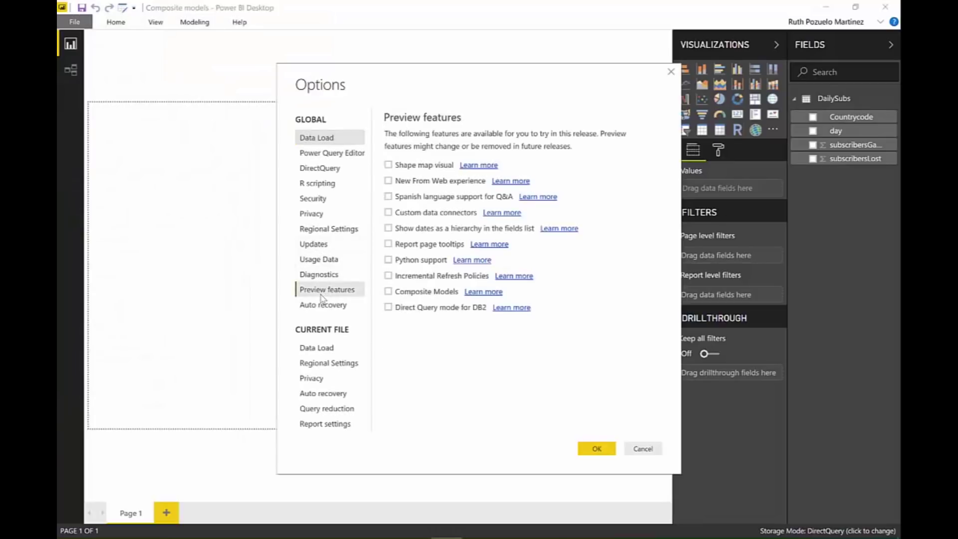
Step: Enable every preview feature, including Composite Models and DirectQuery for DB2, and acknowledge the restart notice
click(402, 167)
click(407, 181)
click(409, 196)
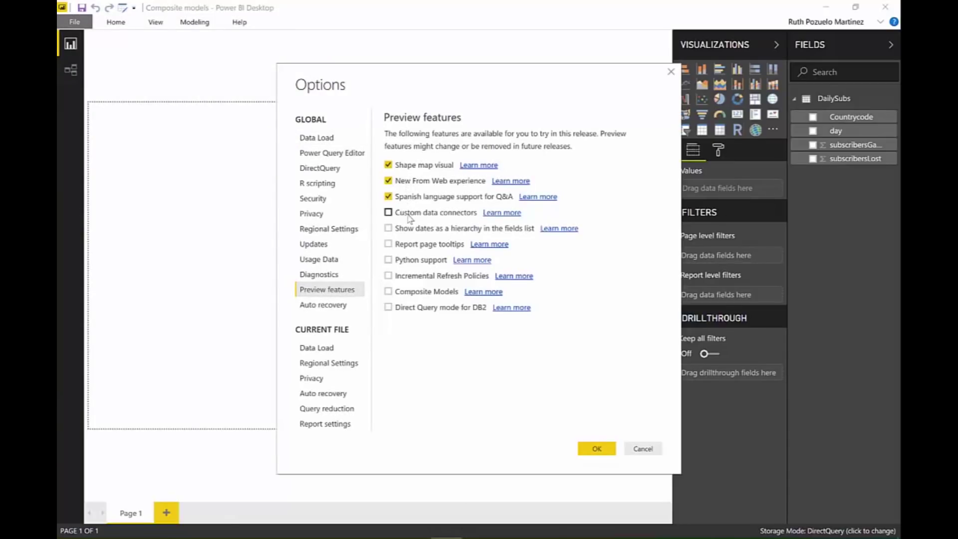
click(411, 212)
click(408, 229)
click(407, 244)
click(408, 262)
click(414, 277)
click(416, 293)
click(418, 308)
click(597, 451)
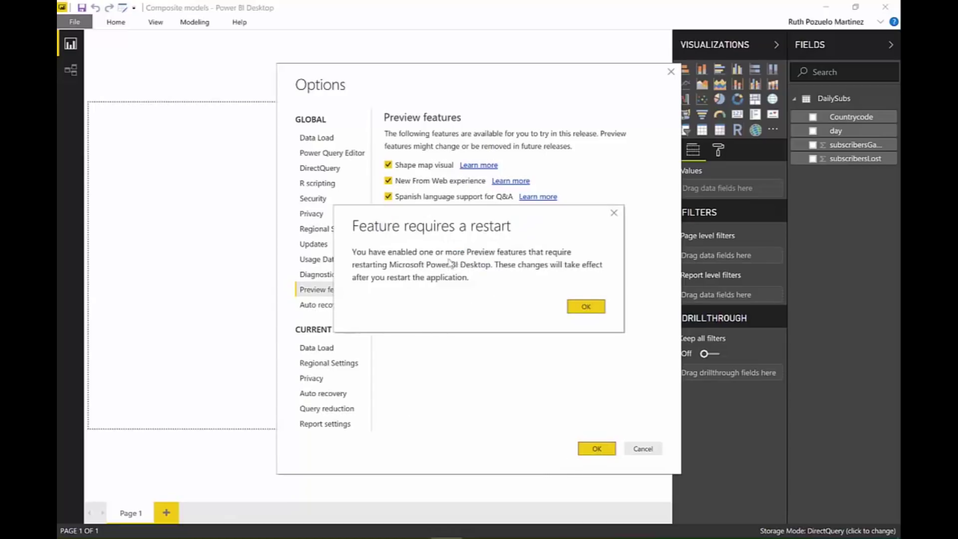
click(583, 308)
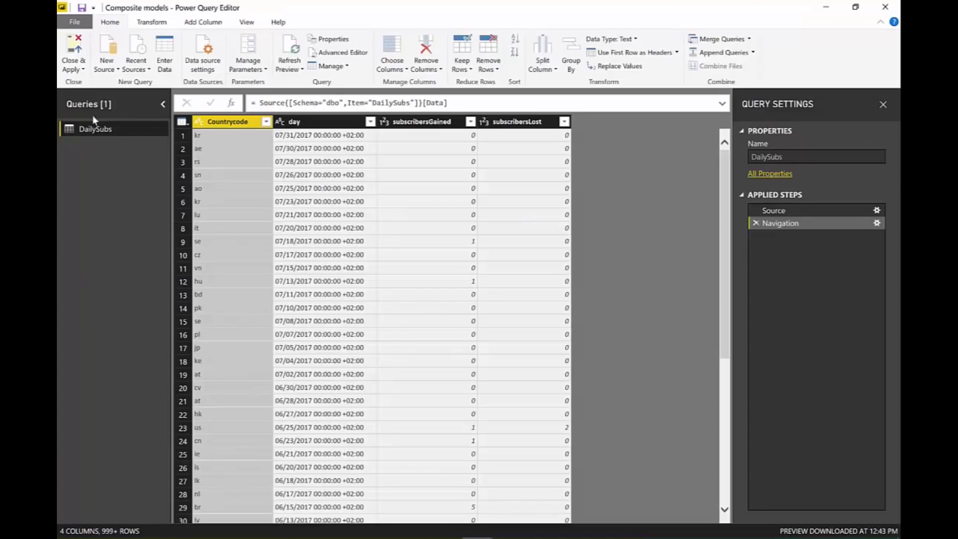
Step: Add the data.csv country codes file as a new Text/CSV data source
click(105, 70)
click(99, 188)
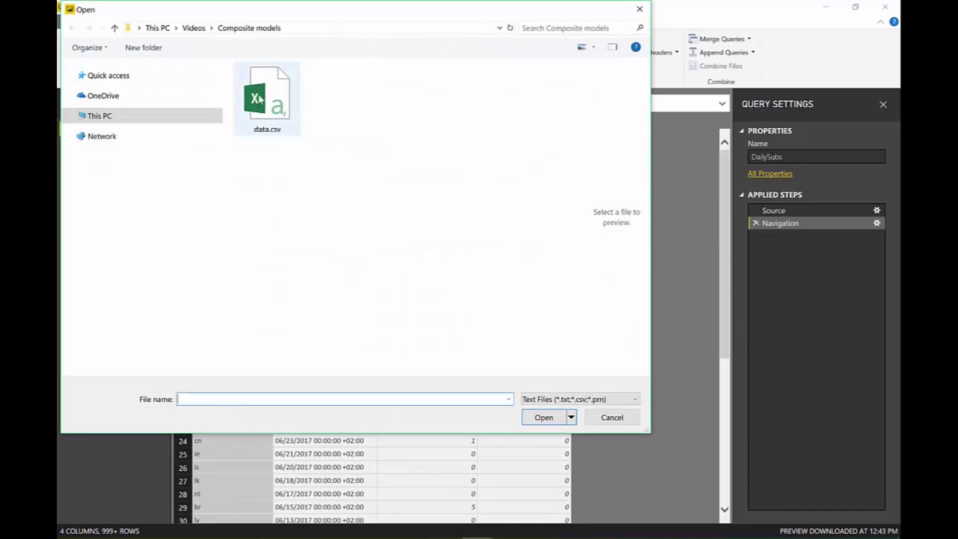
click(259, 99)
click(540, 421)
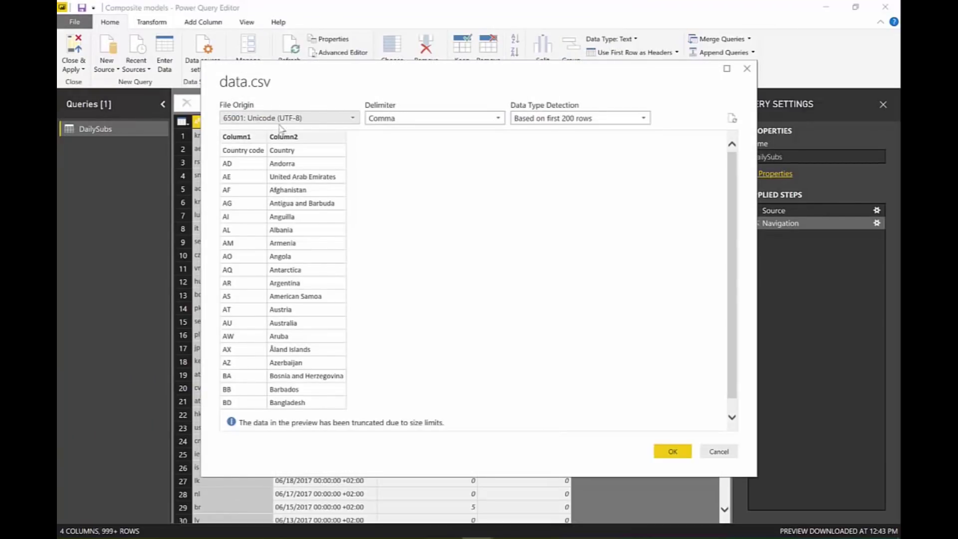
click(672, 452)
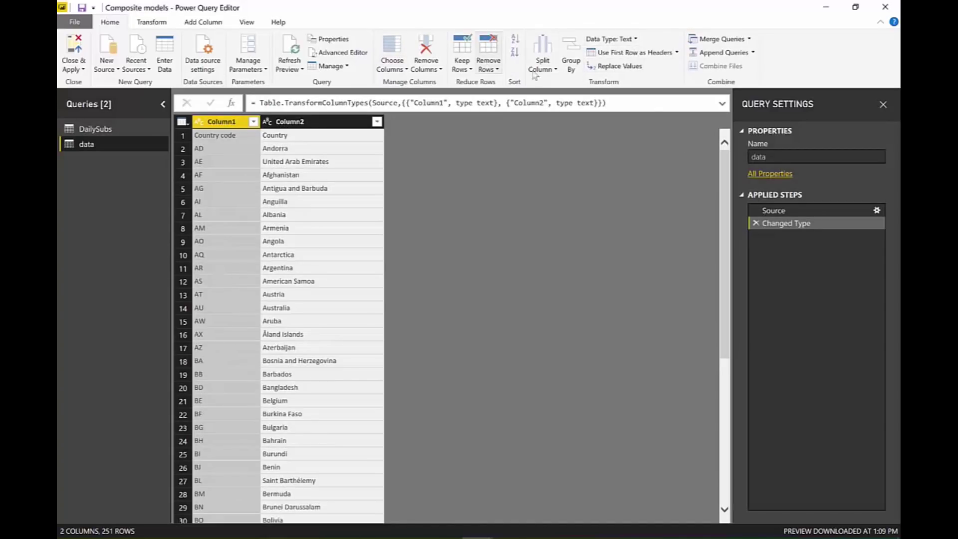
Step: Promote the first row to headers, rename the query CountryCodes, and Close & Apply
click(631, 53)
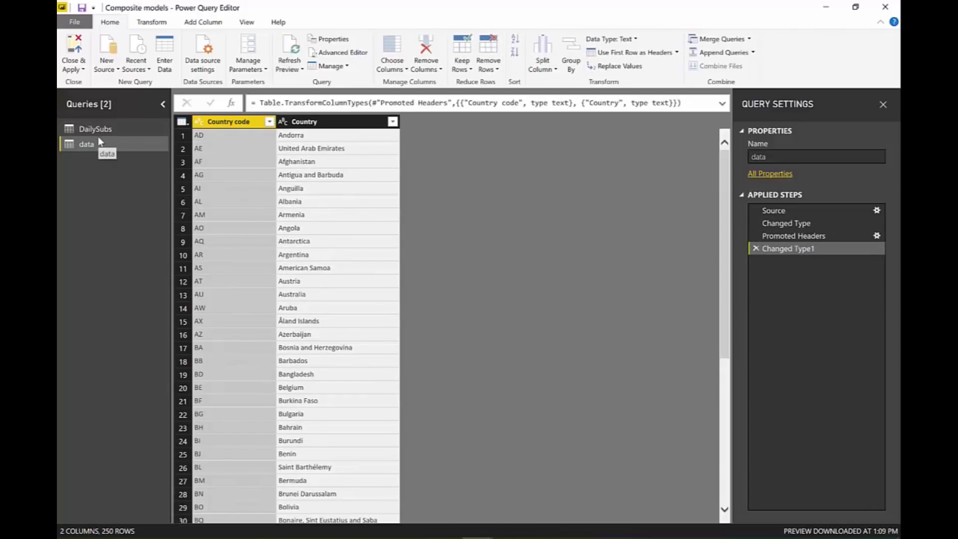
double_click(787, 156)
text(Coutry)
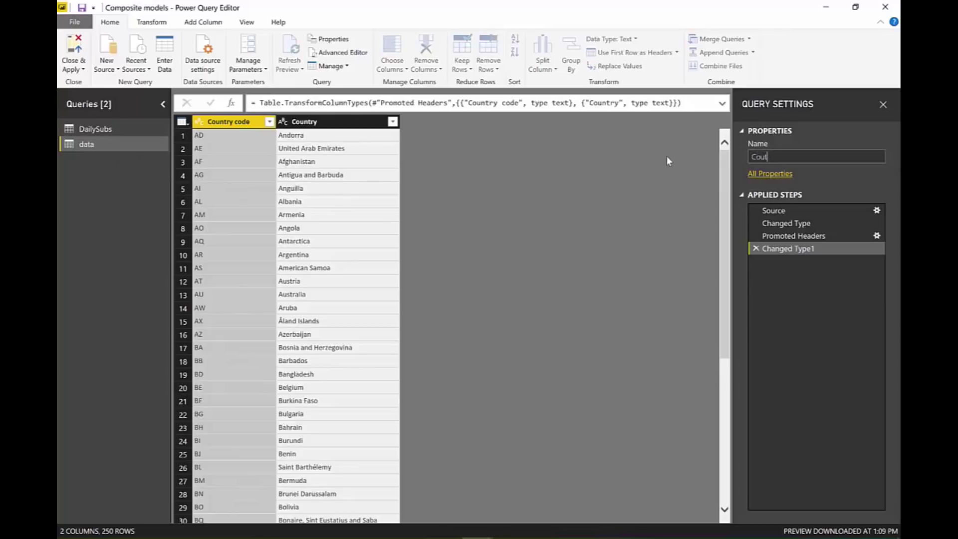
key(BackSpace)
key(BackSpace)
key(BackSpace)
text(ntryCodes)
key(Return)
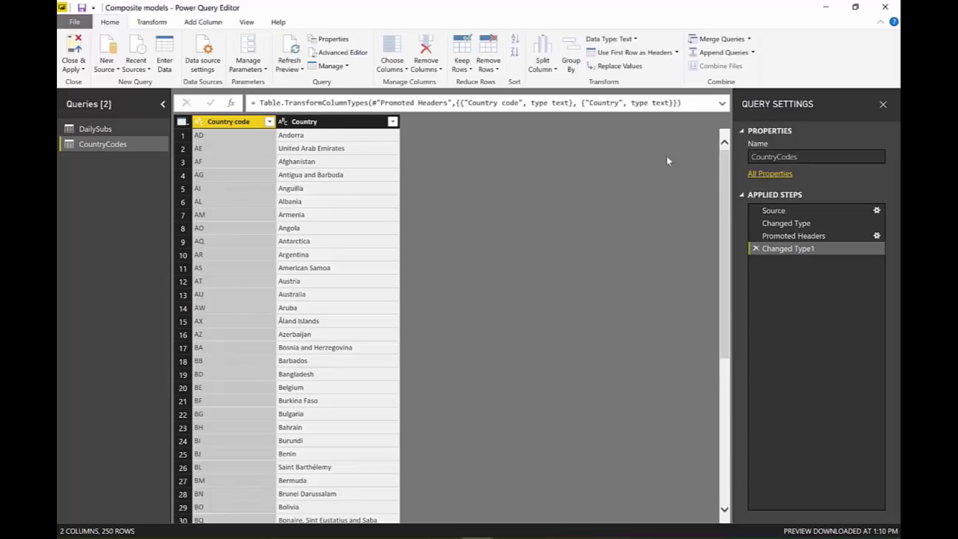
click(74, 48)
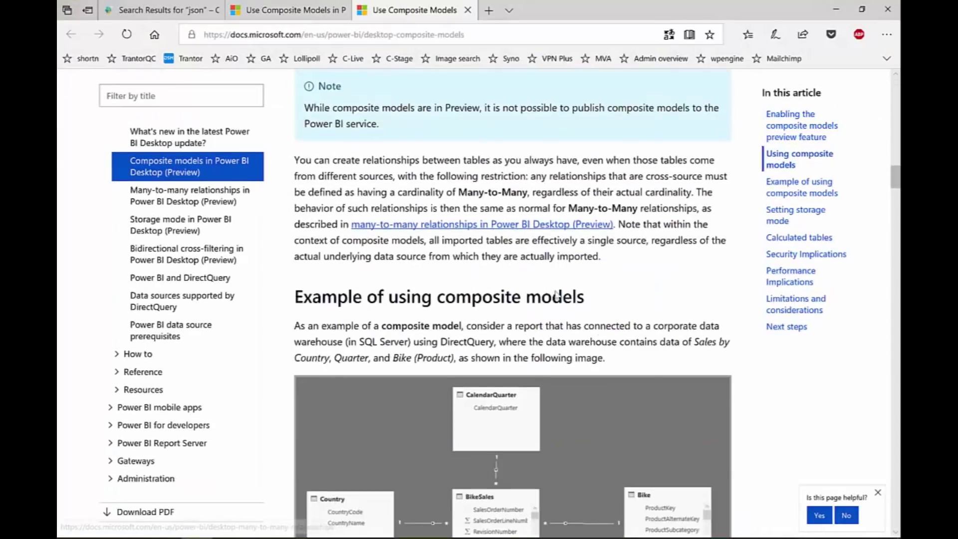
scroll(492, 268, down, 15)
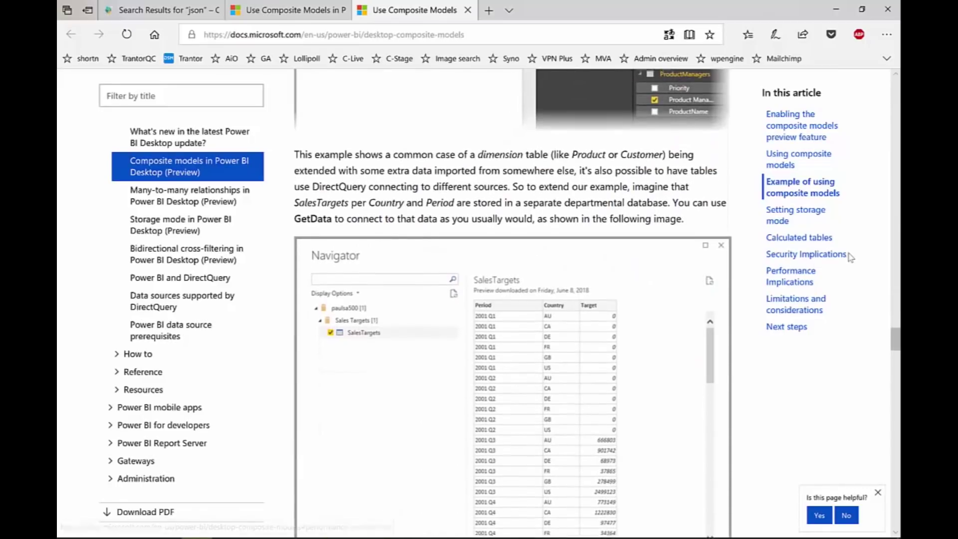
Step: Go to the article's Security Implications section and read through its SQL example
click(834, 261)
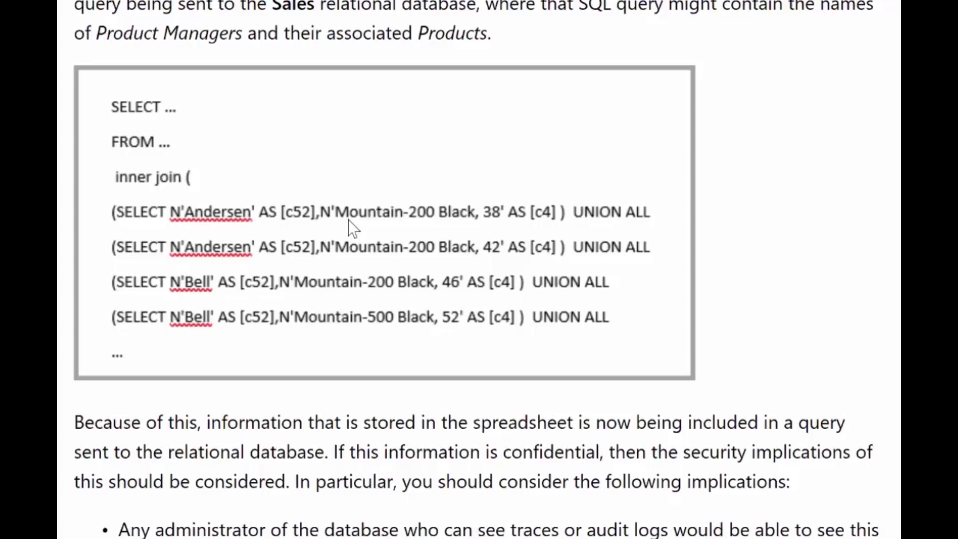
scroll(346, 259, down, 3)
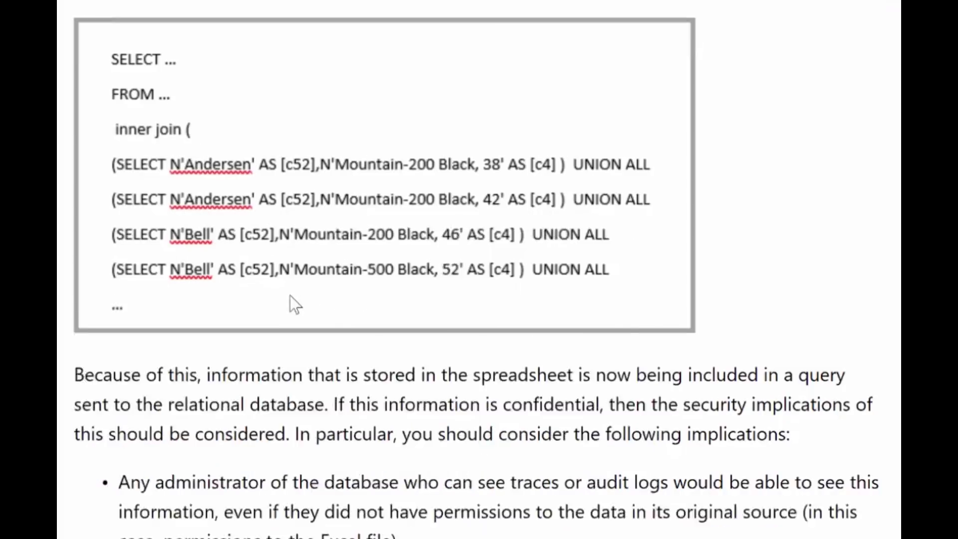
drag(164, 401, 500, 405)
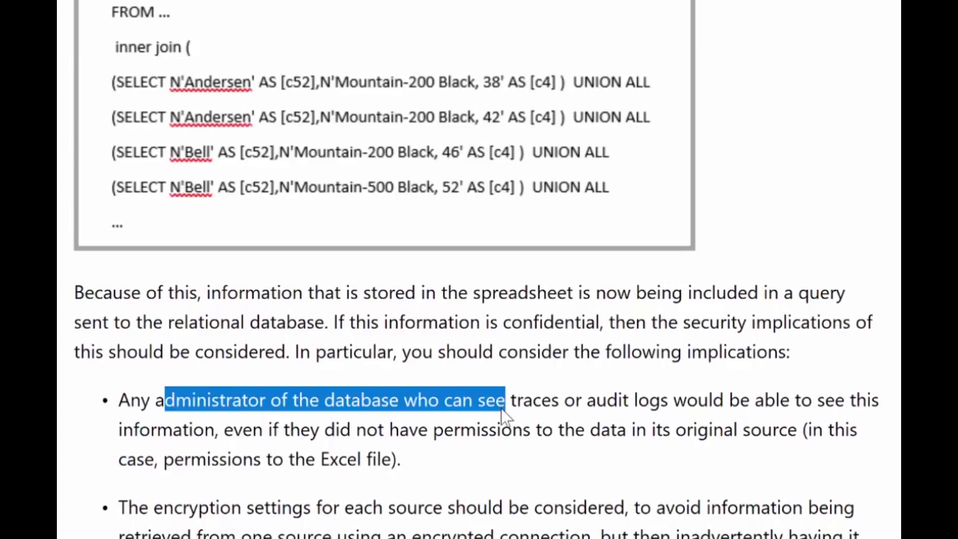
click(573, 435)
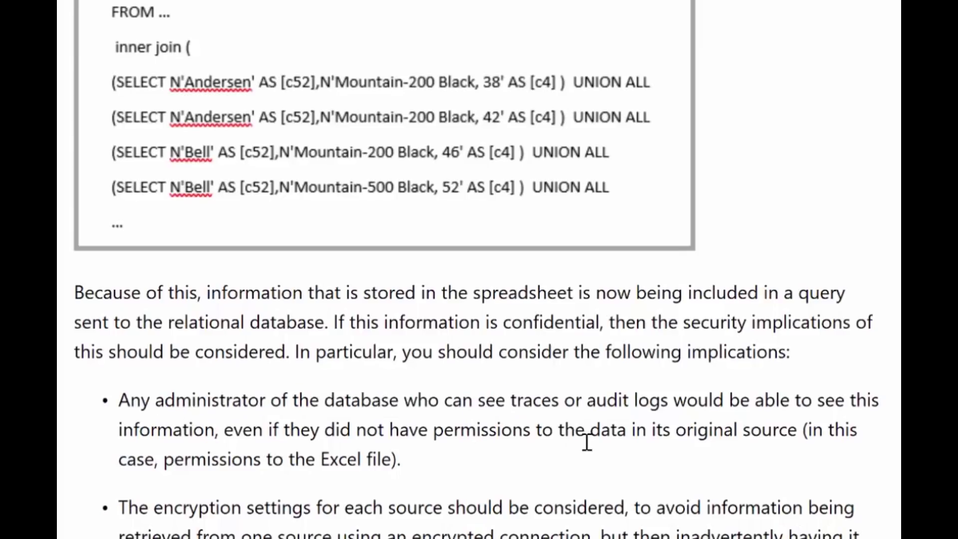
scroll(464, 493, down, 3)
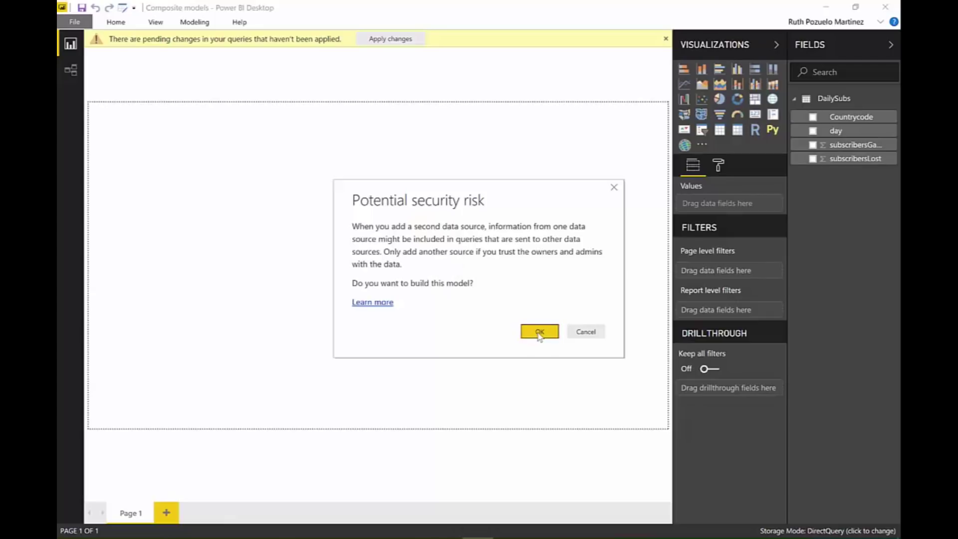
Step: Accept the Potential security risk warning so CountryCodes loads from data.csv
click(535, 332)
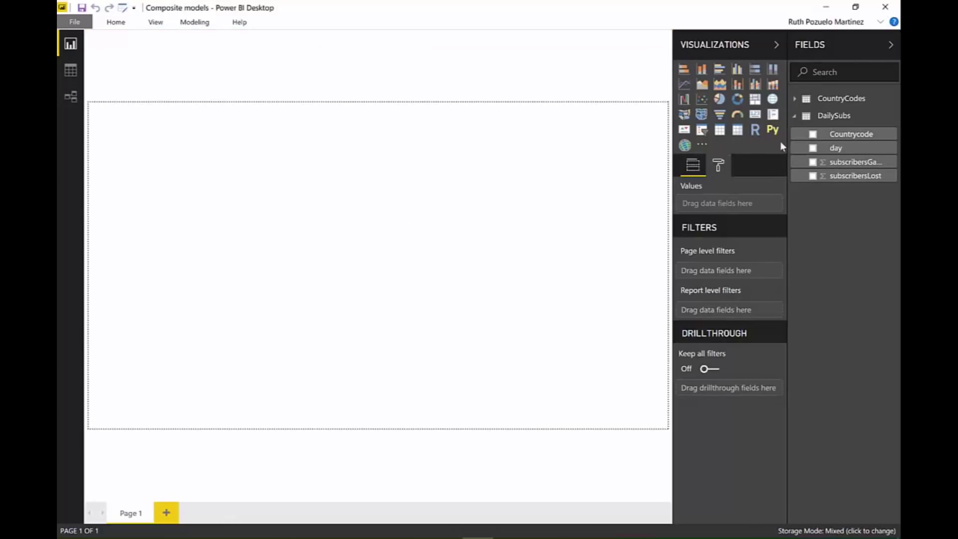
Step: Expand CountryCodes and DailySubs in the Fields pane, then show CountryCodes' 250 rows in Data view
click(856, 118)
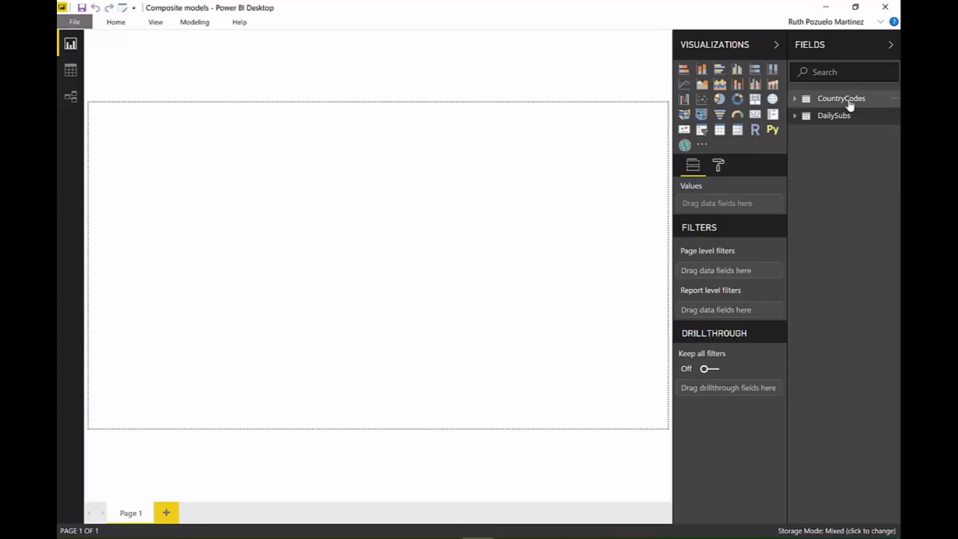
click(847, 101)
click(820, 149)
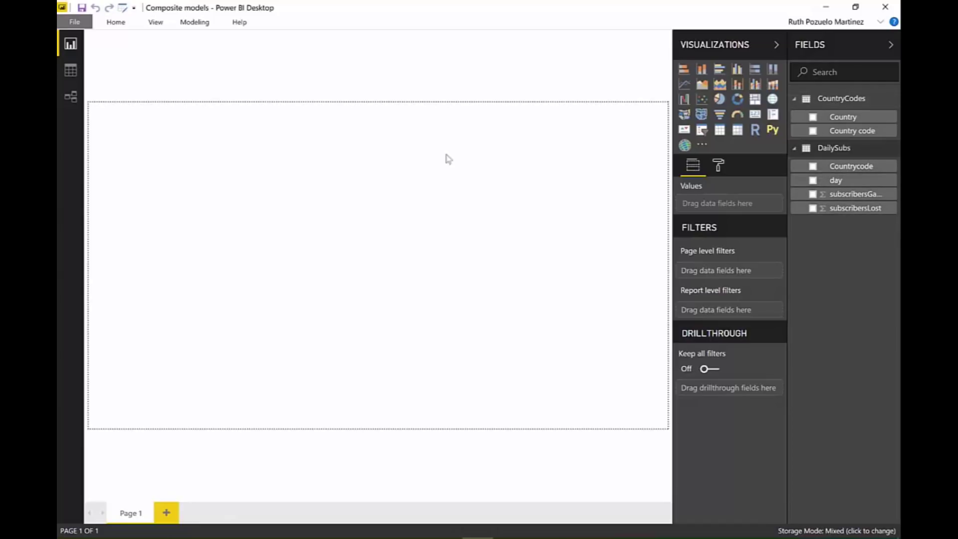
click(73, 68)
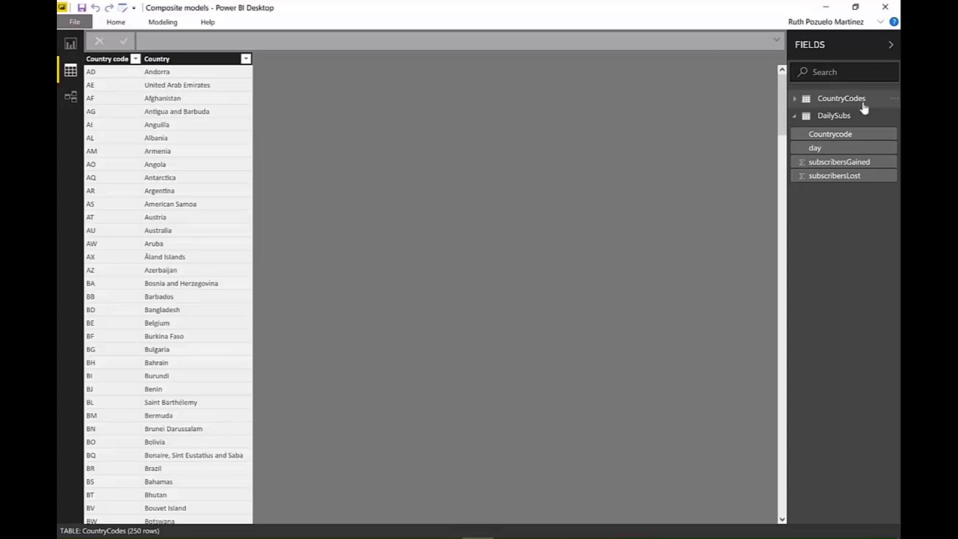
click(828, 117)
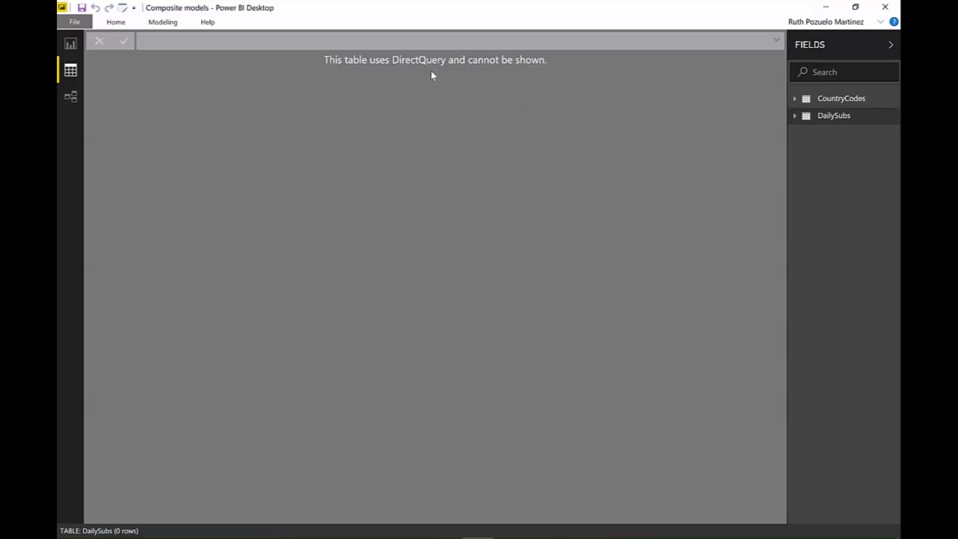
click(841, 110)
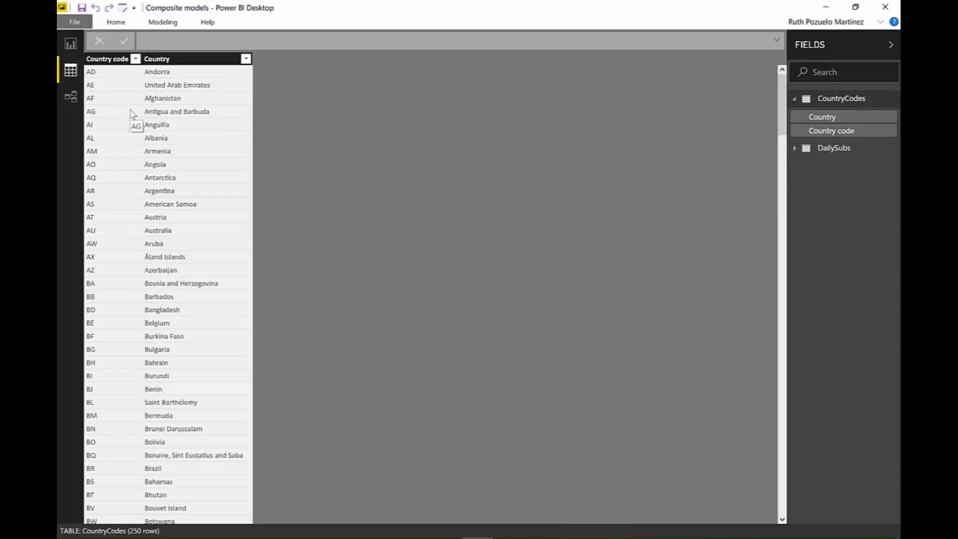
Step: In Relationships view, join Country code to DailySubs' Countrycode as Many to Many with Single cross filtering
click(68, 97)
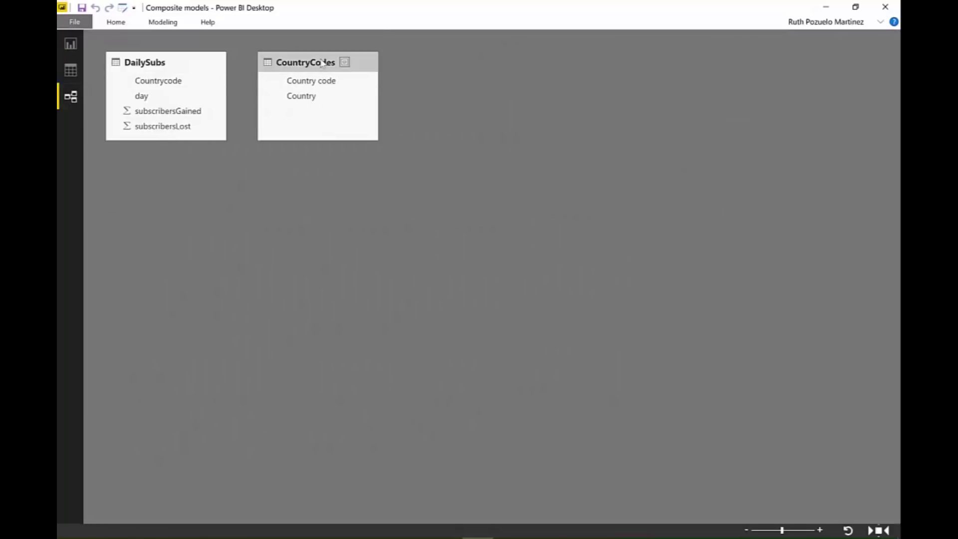
drag(322, 64, 503, 70)
drag(148, 64, 297, 69)
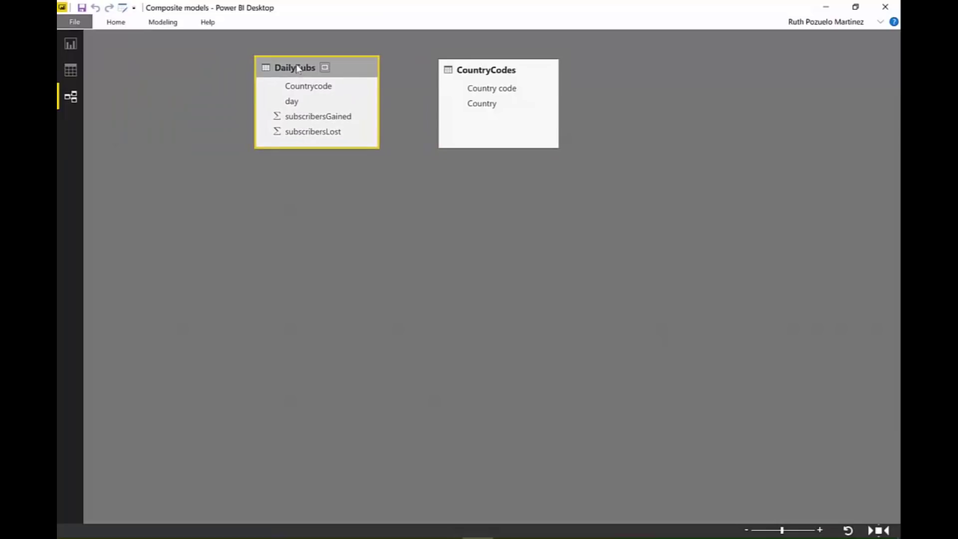
drag(511, 89, 330, 92)
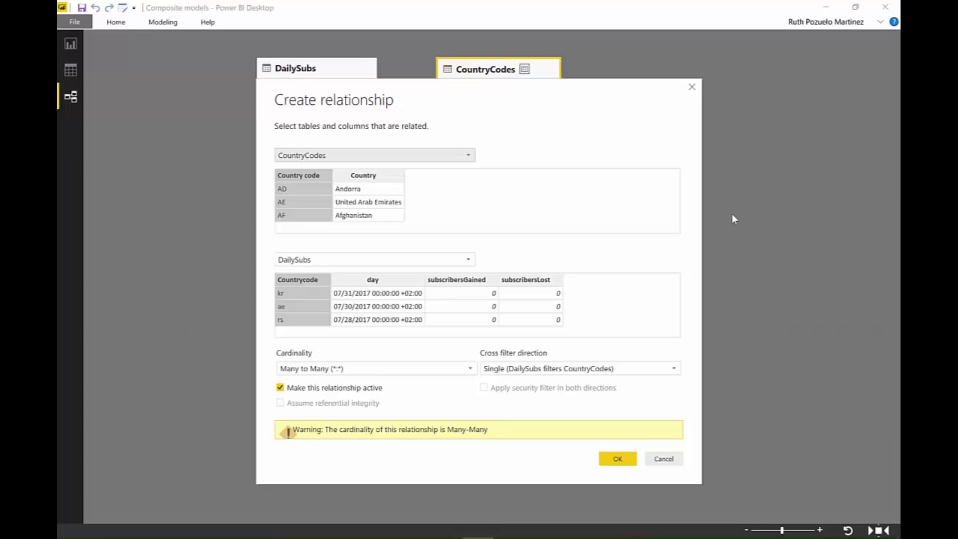
click(559, 370)
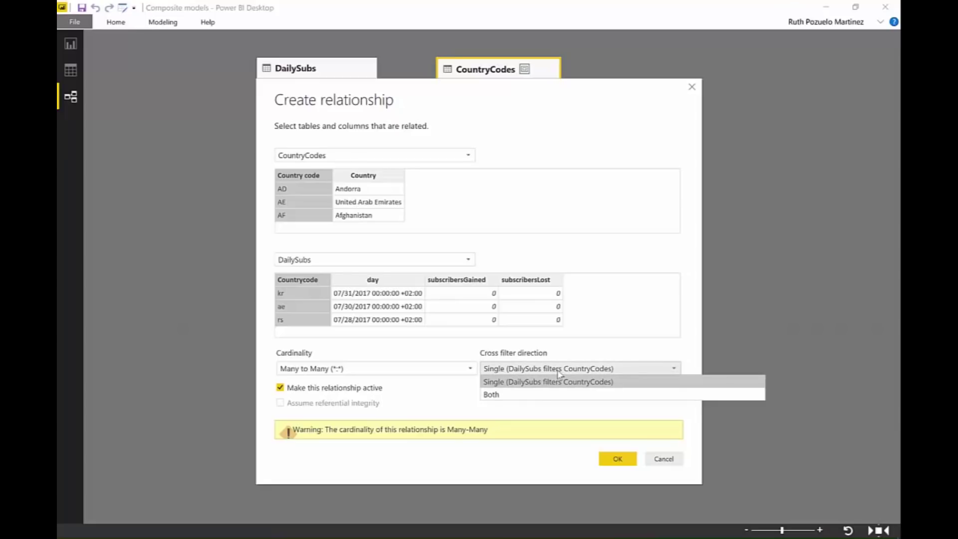
click(558, 372)
click(616, 460)
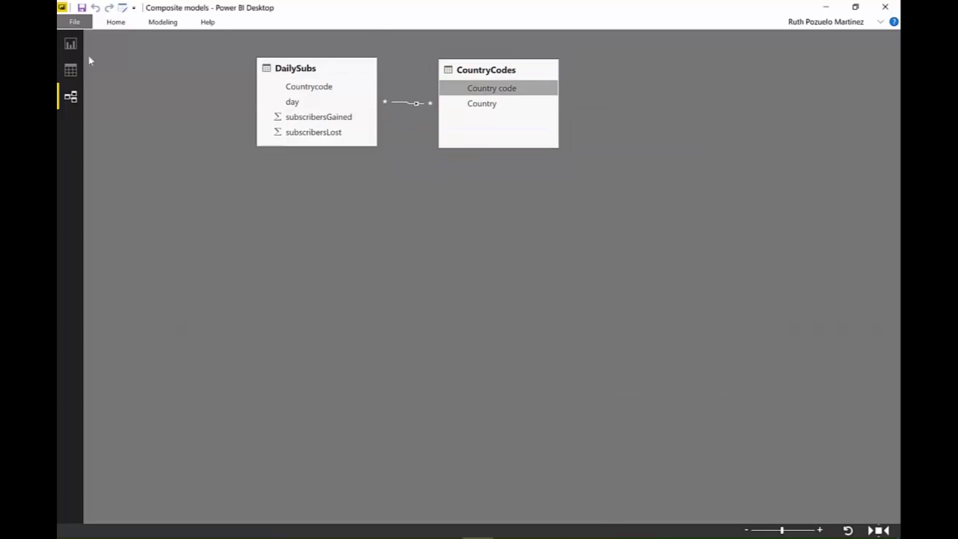
Step: On the report page, build a visual of subscribersGained by Country
click(71, 45)
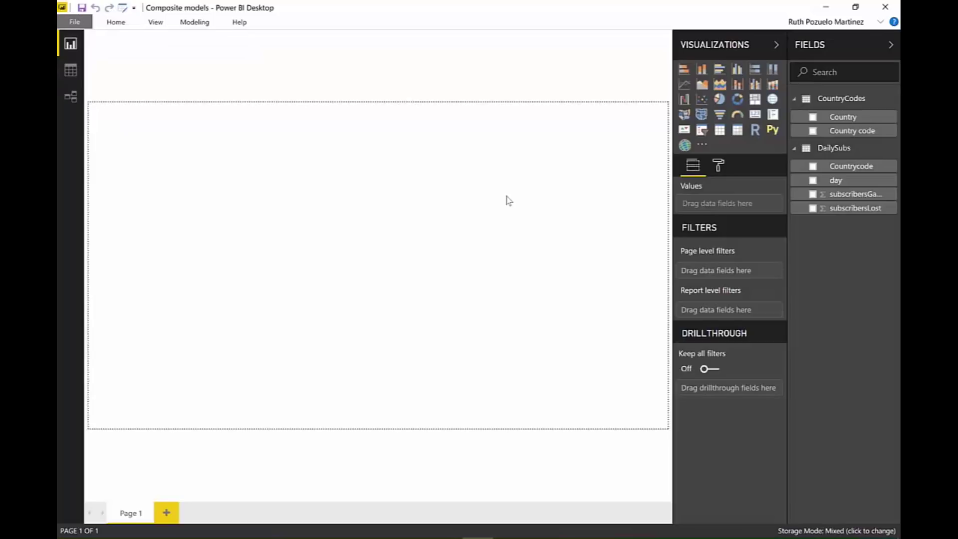
drag(870, 118, 519, 226)
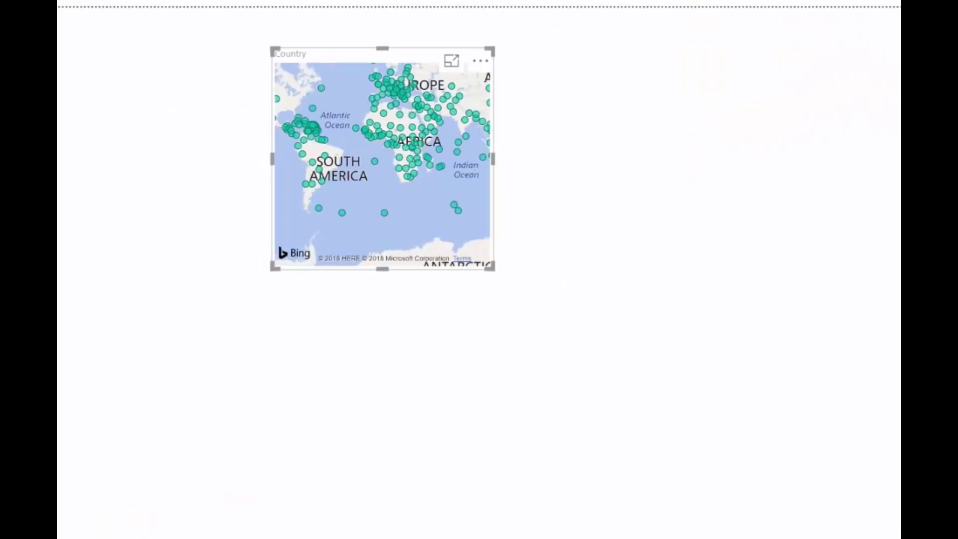
drag(855, 194, 333, 220)
drag(382, 202, 381, 202)
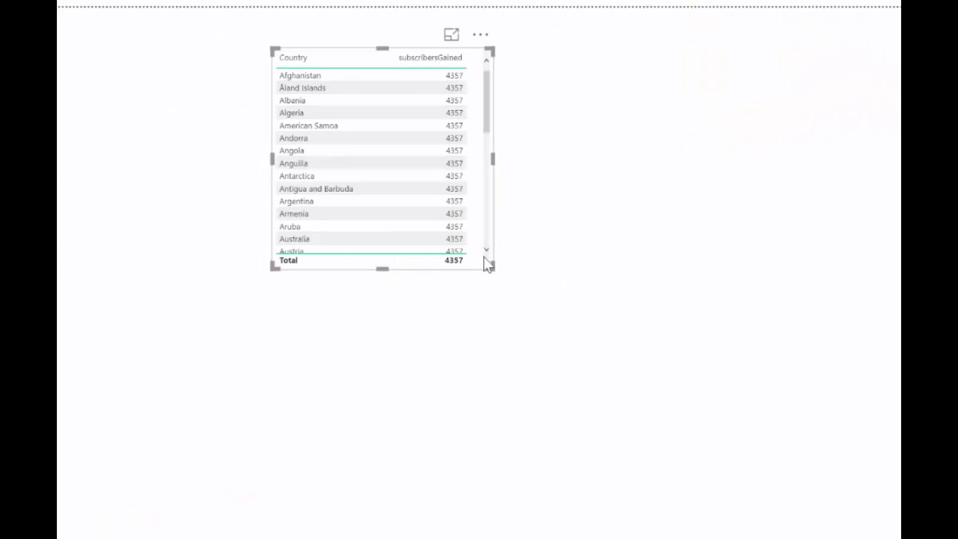
Step: Enlarge the table visual and narrow it to fit its Country and subscribersGained columns
drag(493, 270, 693, 451)
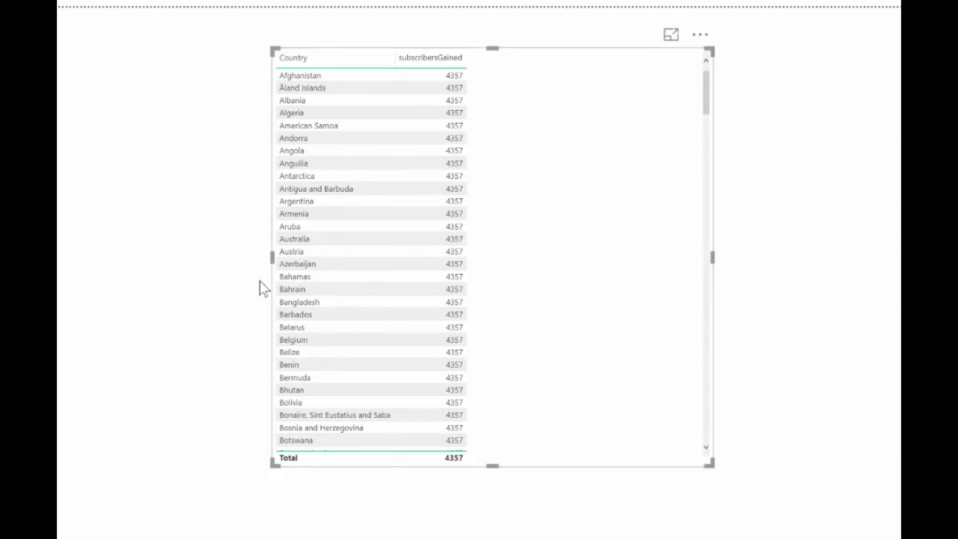
drag(269, 256, 451, 227)
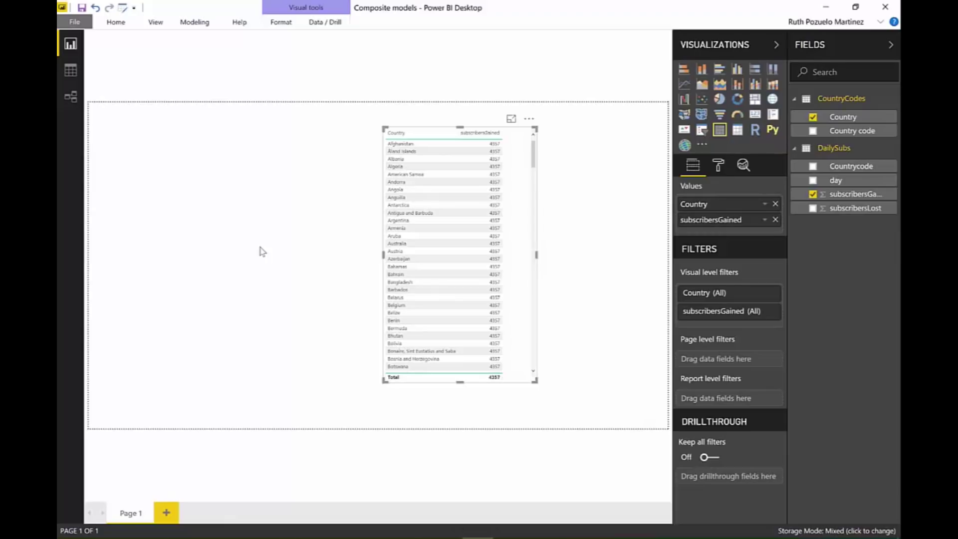
click(266, 263)
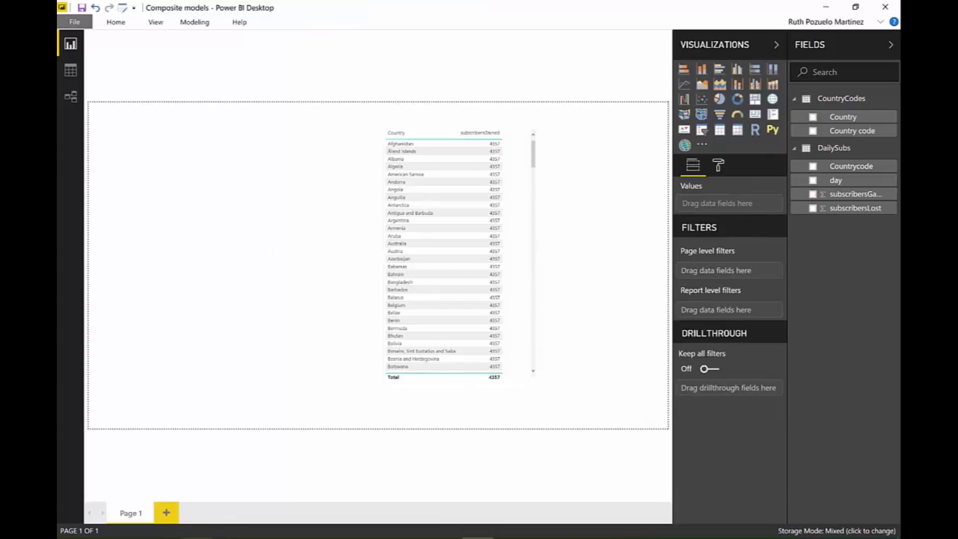
Step: In the composite models article, highlight the Performance Implications passages on query execution
key(alt+Tab)
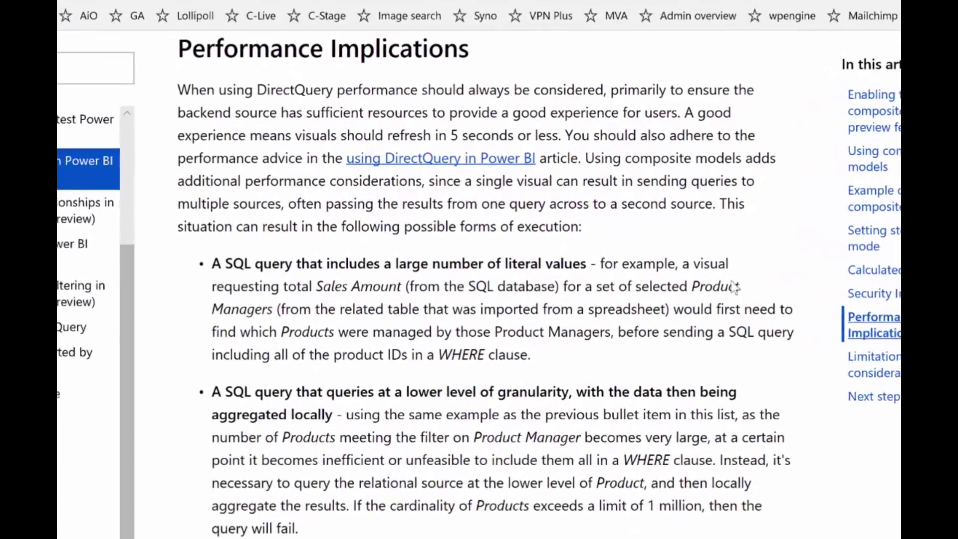
scroll(581, 437, down, 3)
scroll(190, 319, up, 5)
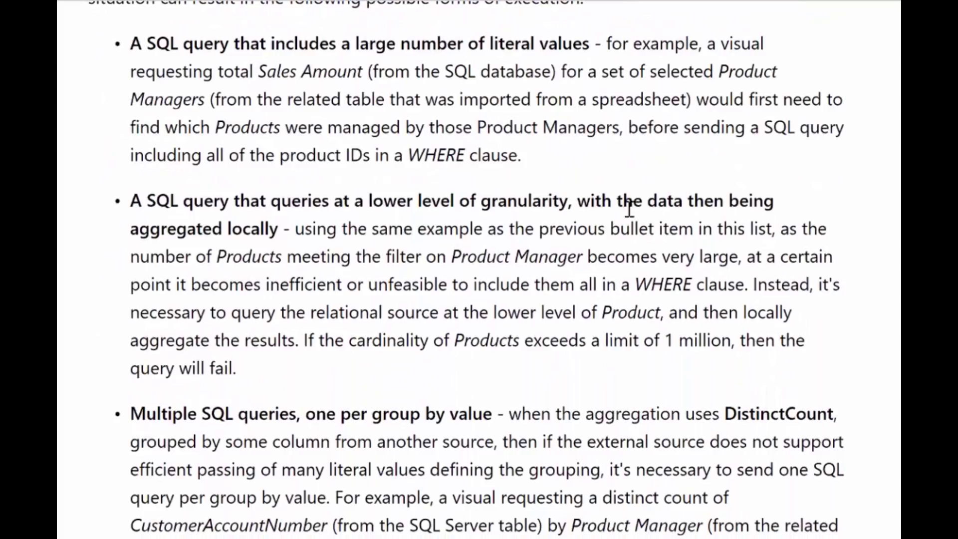
drag(192, 71, 499, 537)
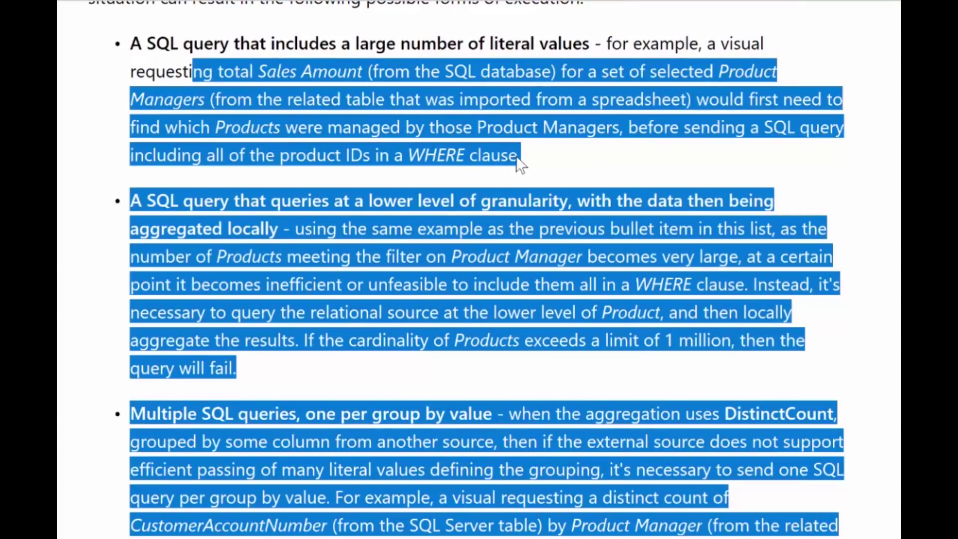
click(621, 440)
Step: Scroll to Limitations and highlight the unsupported multidimensional sources, including SQL Server Analysis Services
scroll(417, 357, down, 4)
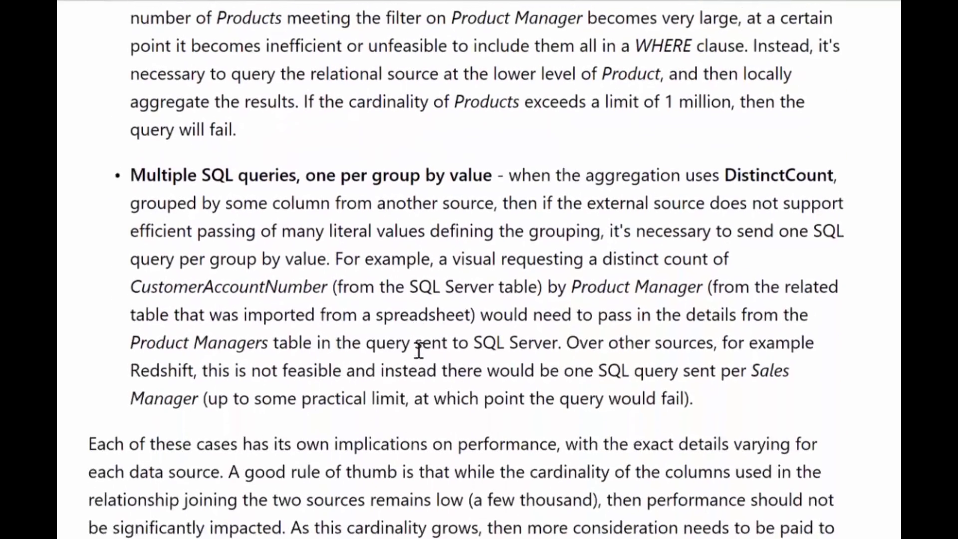
scroll(418, 350, down, 8)
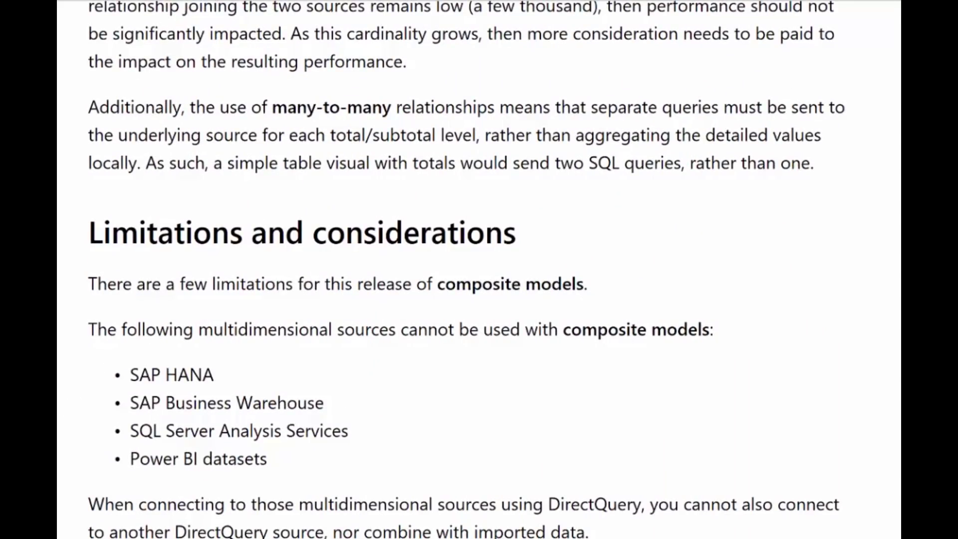
drag(132, 374, 361, 455)
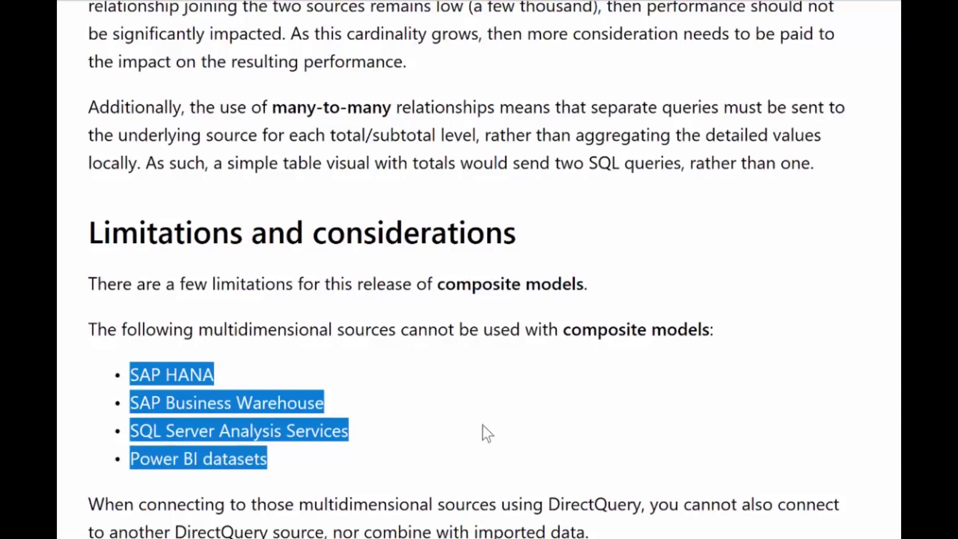
scroll(474, 429, down, 5)
click(533, 453)
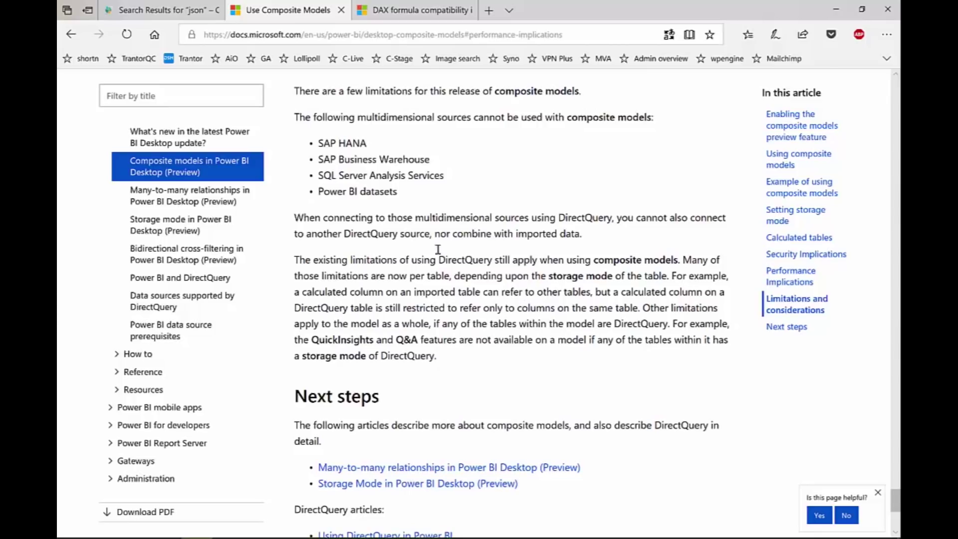
drag(444, 174, 311, 178)
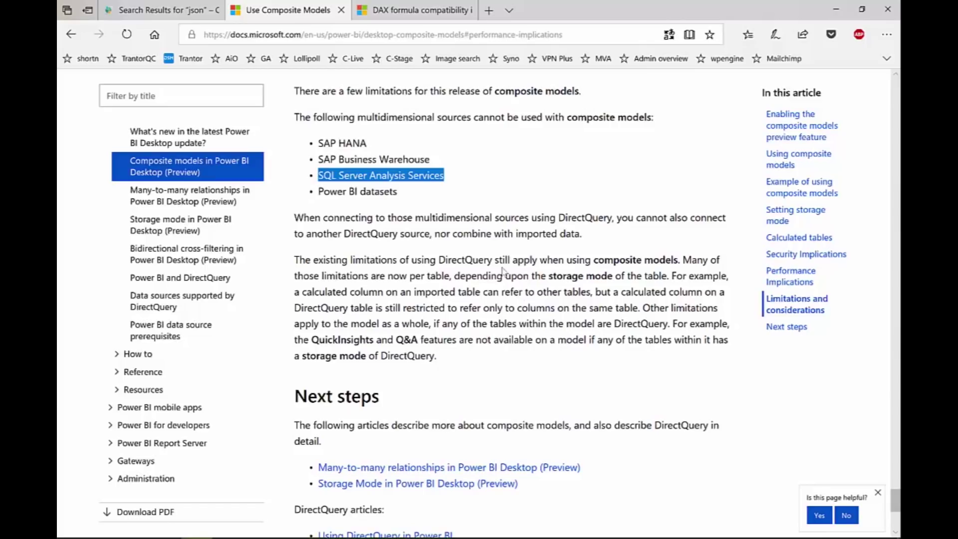
scroll(515, 258, down, 3)
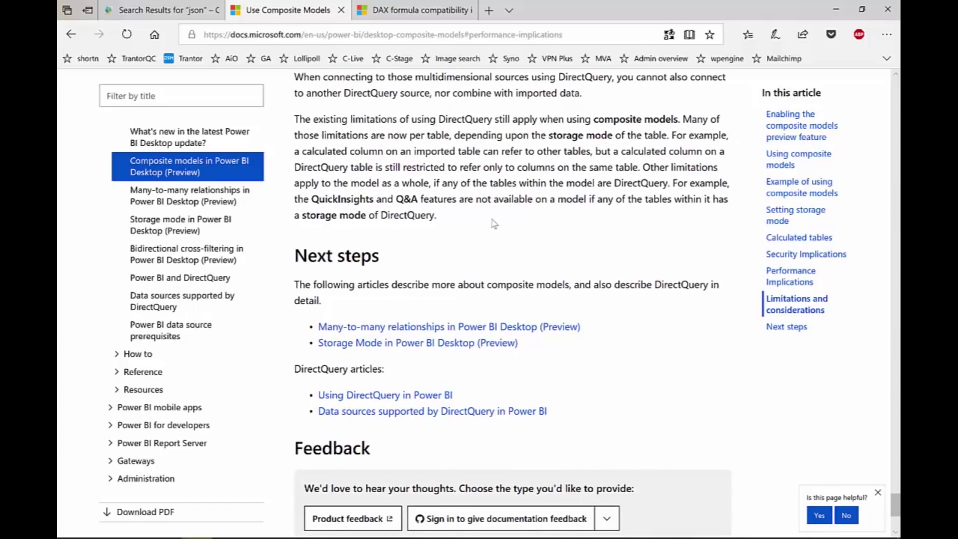
click(401, 11)
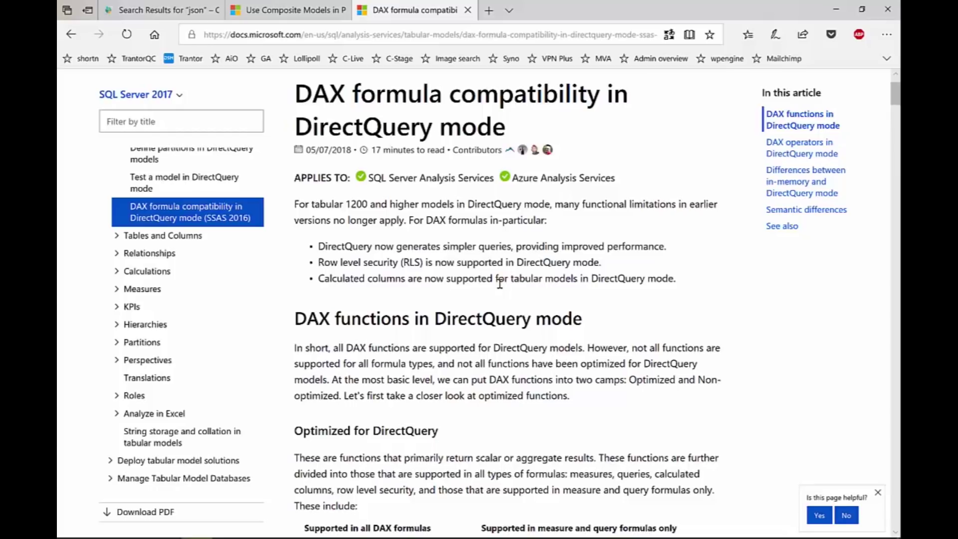
scroll(507, 349, down, 5)
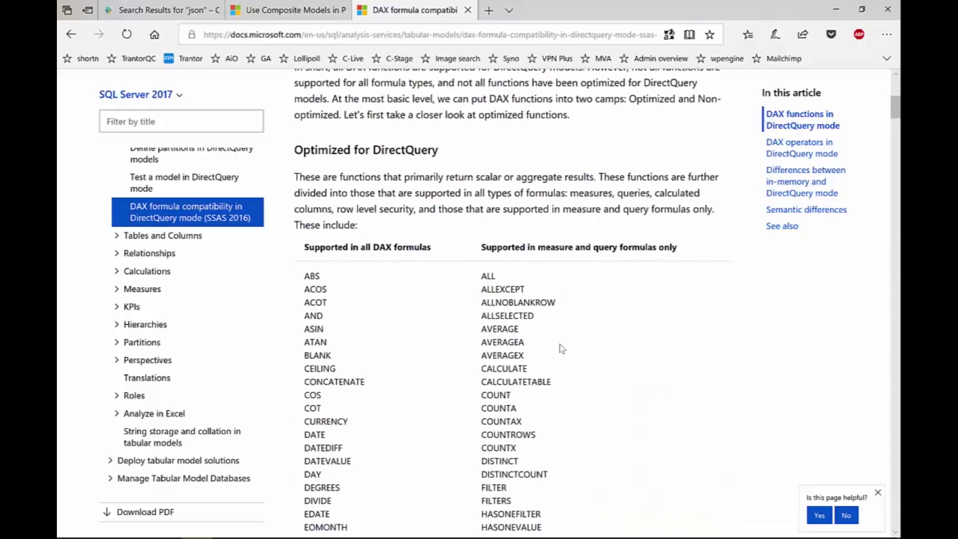
scroll(562, 349, down, 5)
scroll(578, 352, up, 3)
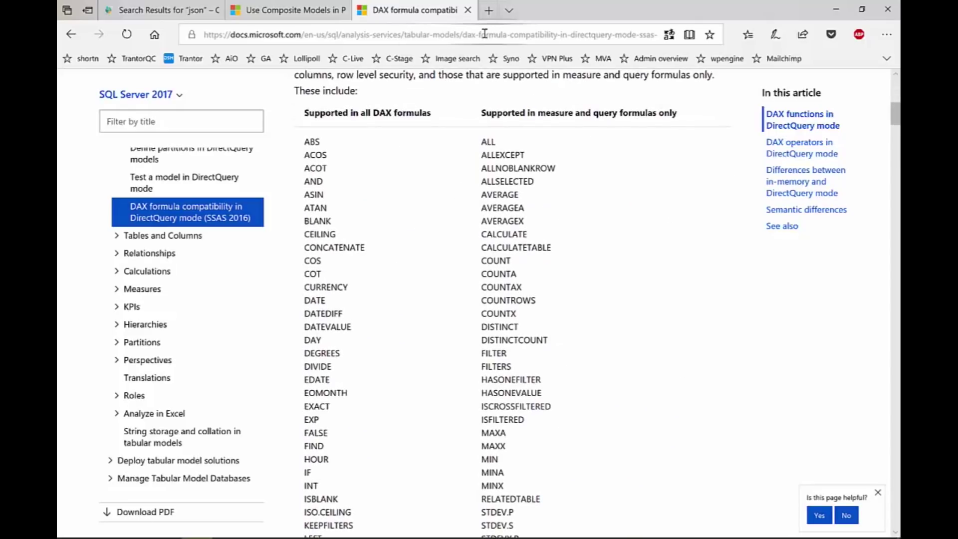
scroll(574, 299, down, 14)
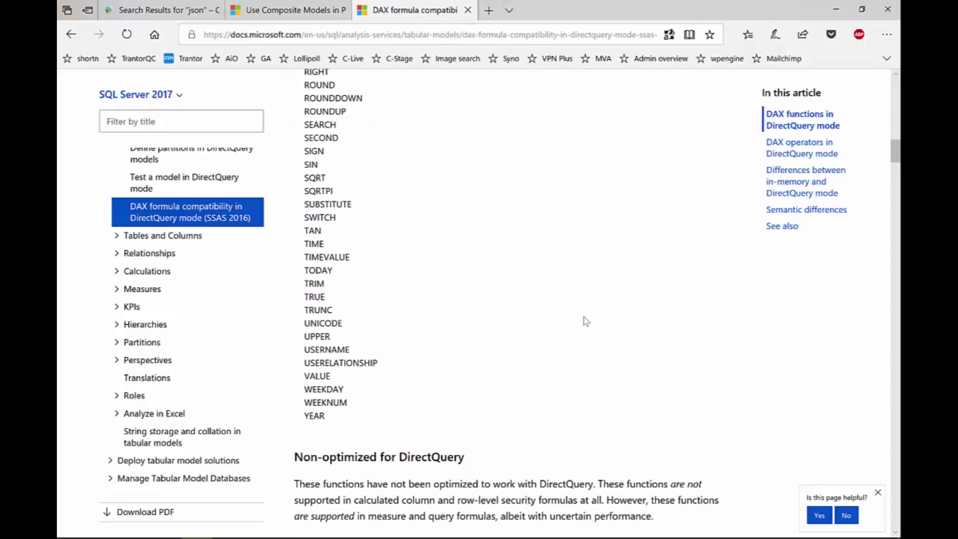
scroll(573, 322, up, 13)
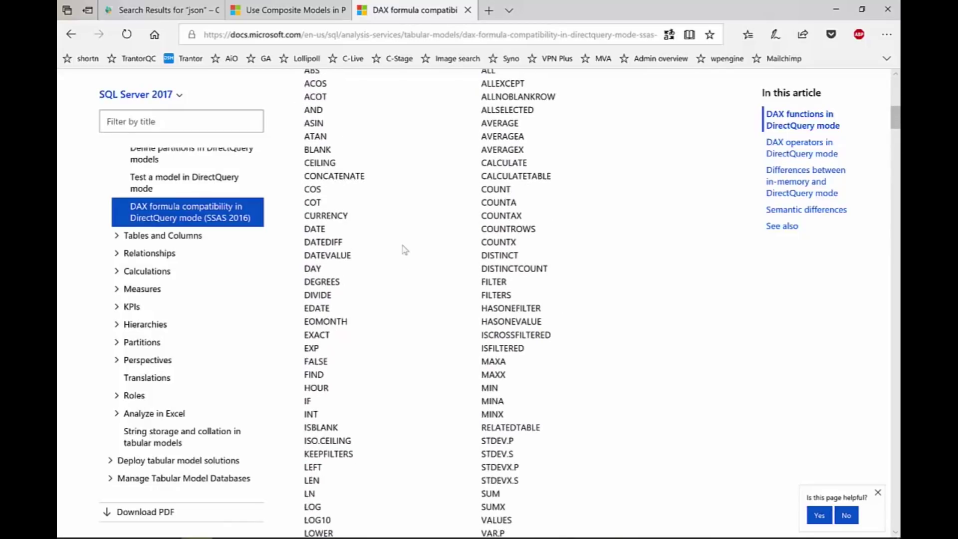
scroll(473, 270, up, 7)
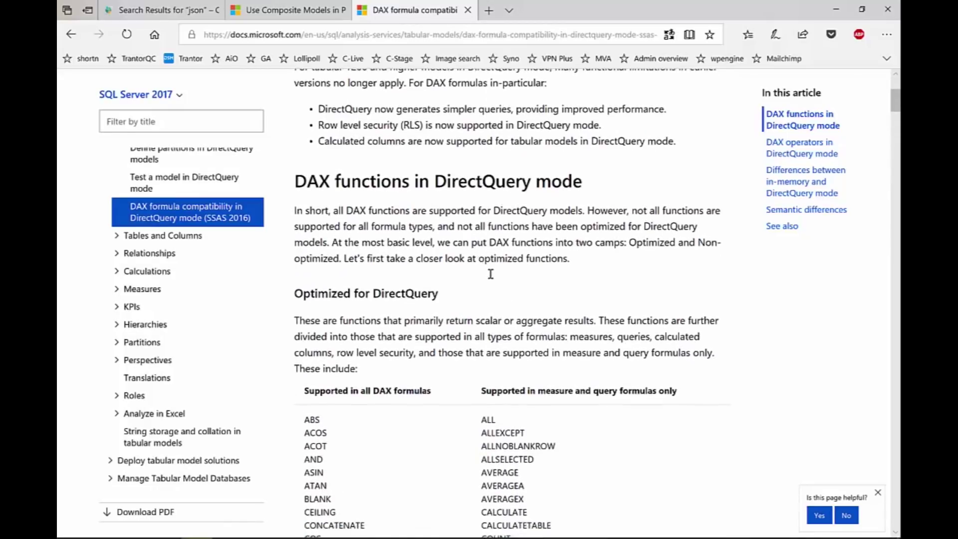
scroll(490, 274, down, 7)
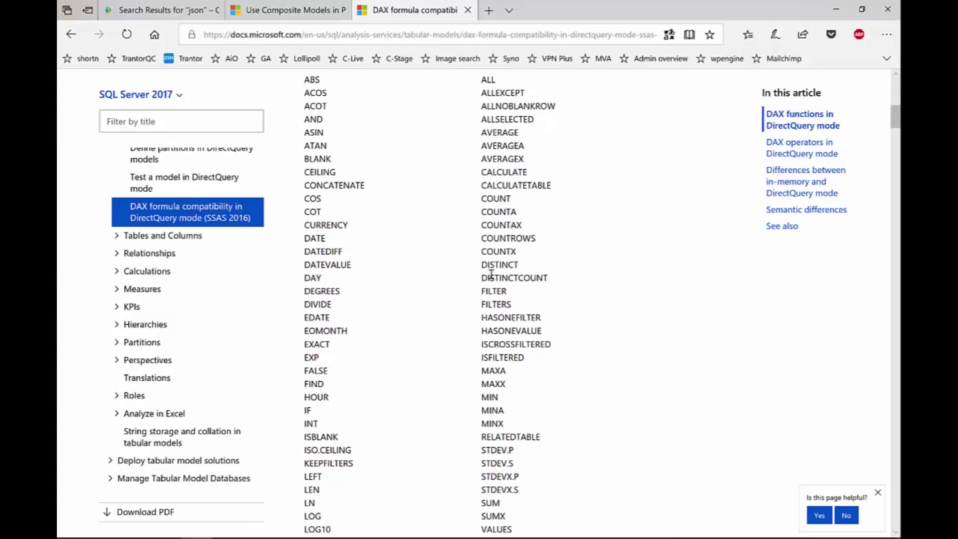
scroll(545, 303, down, 4)
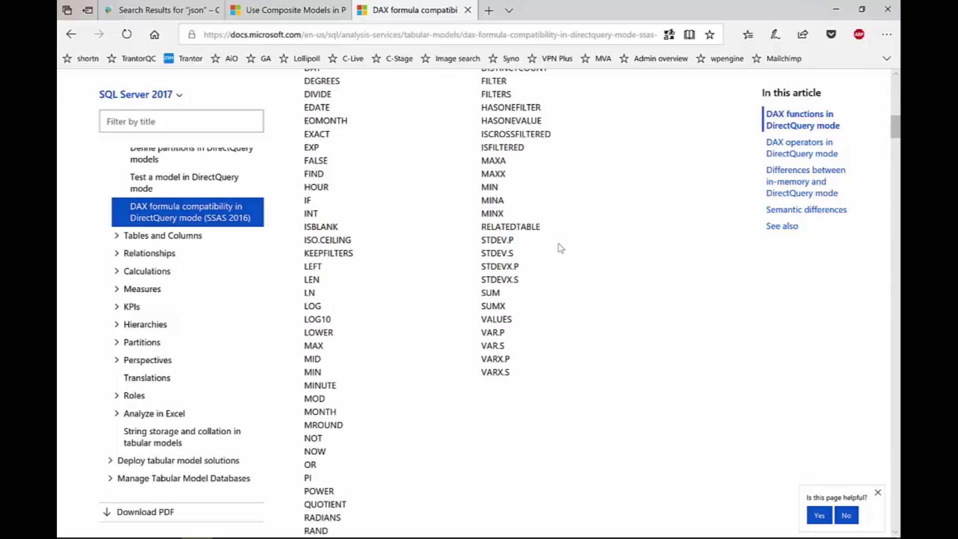
scroll(561, 248, down, 13)
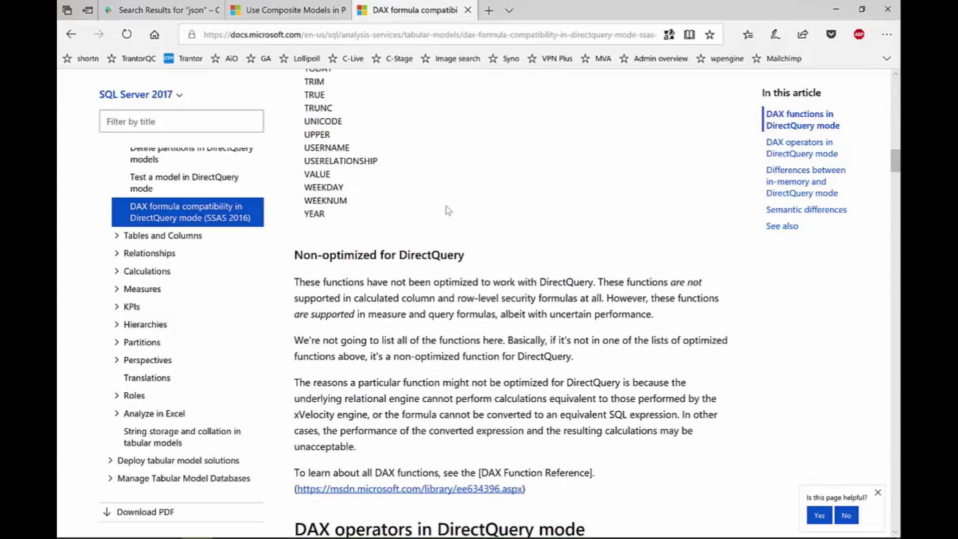